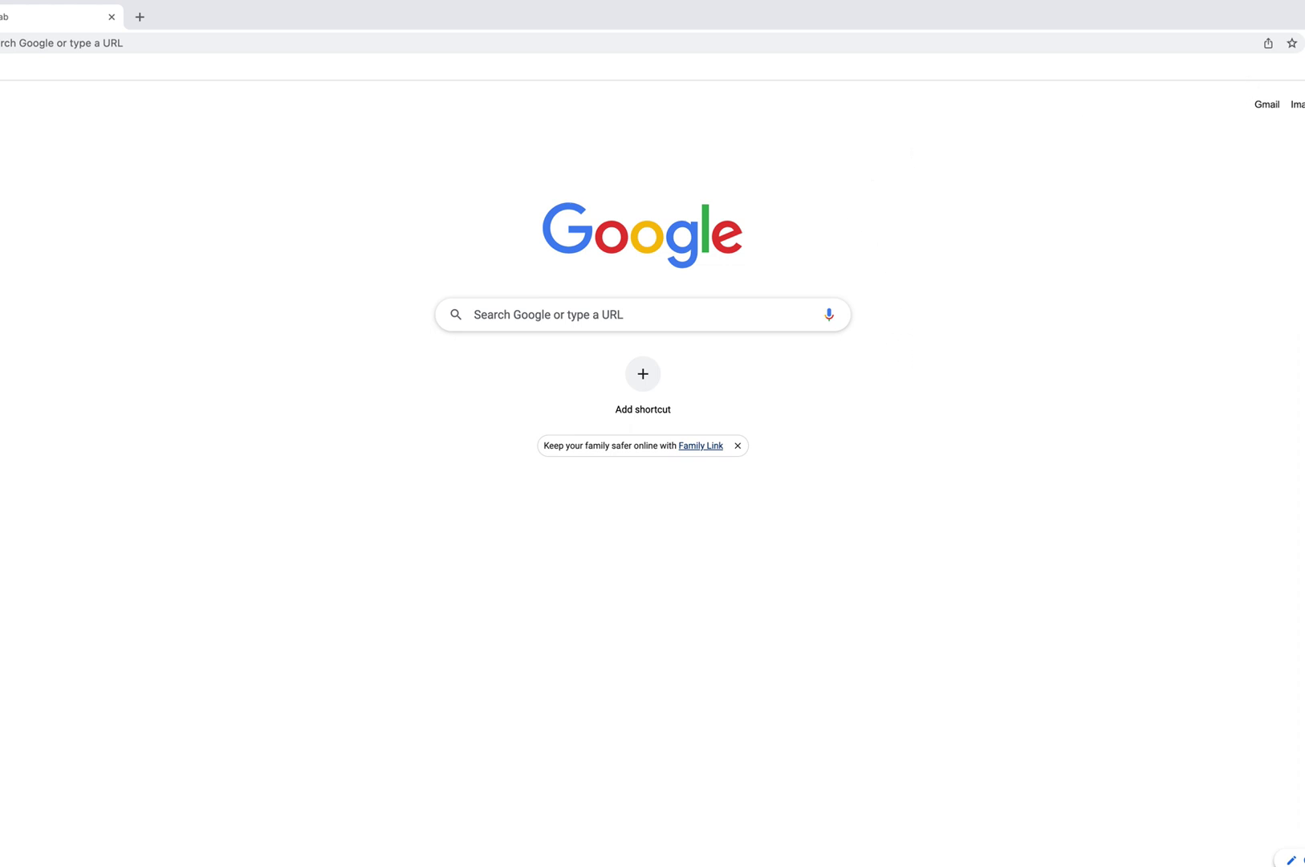
Search 'cubic' in Spotlight and launch CubicSDR from the results.
key("super+space")
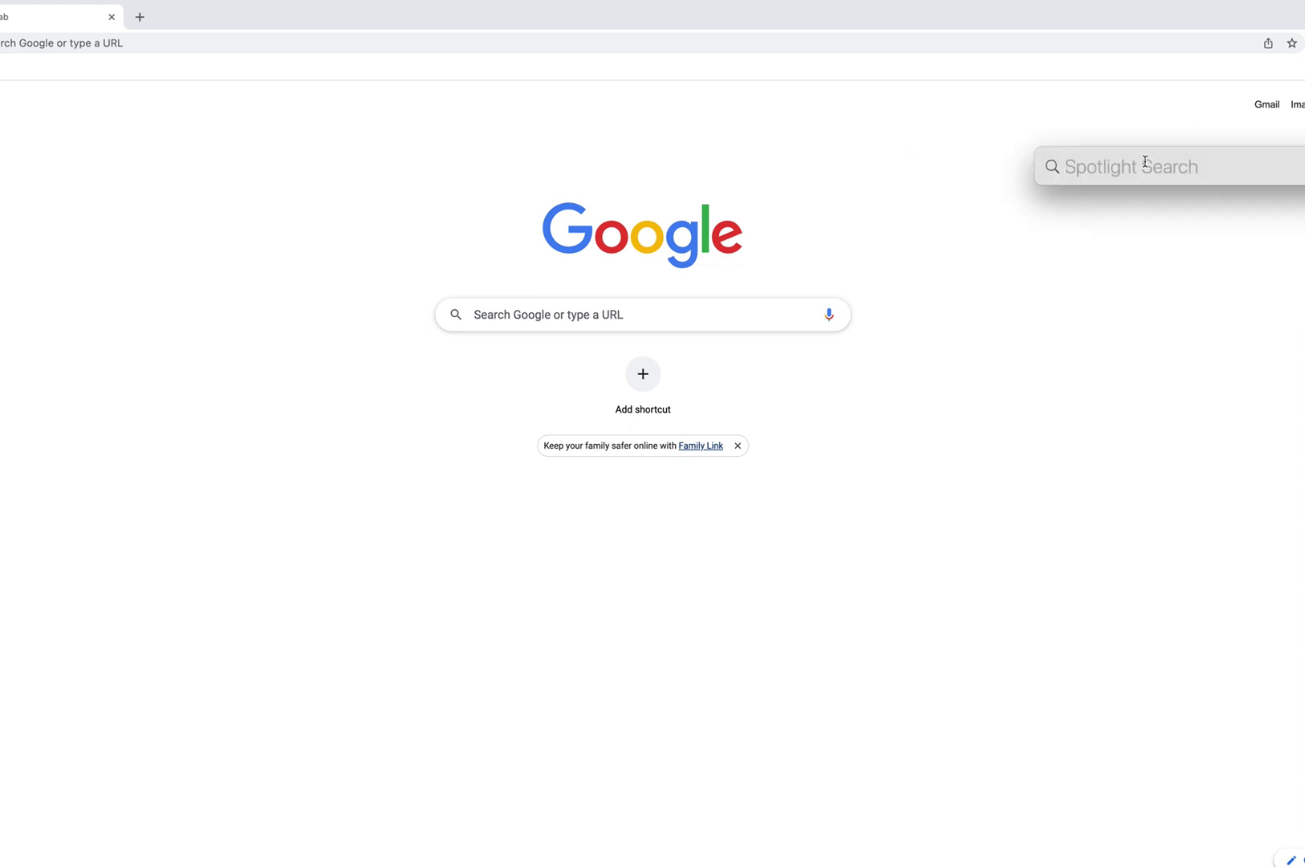
type("cubic")
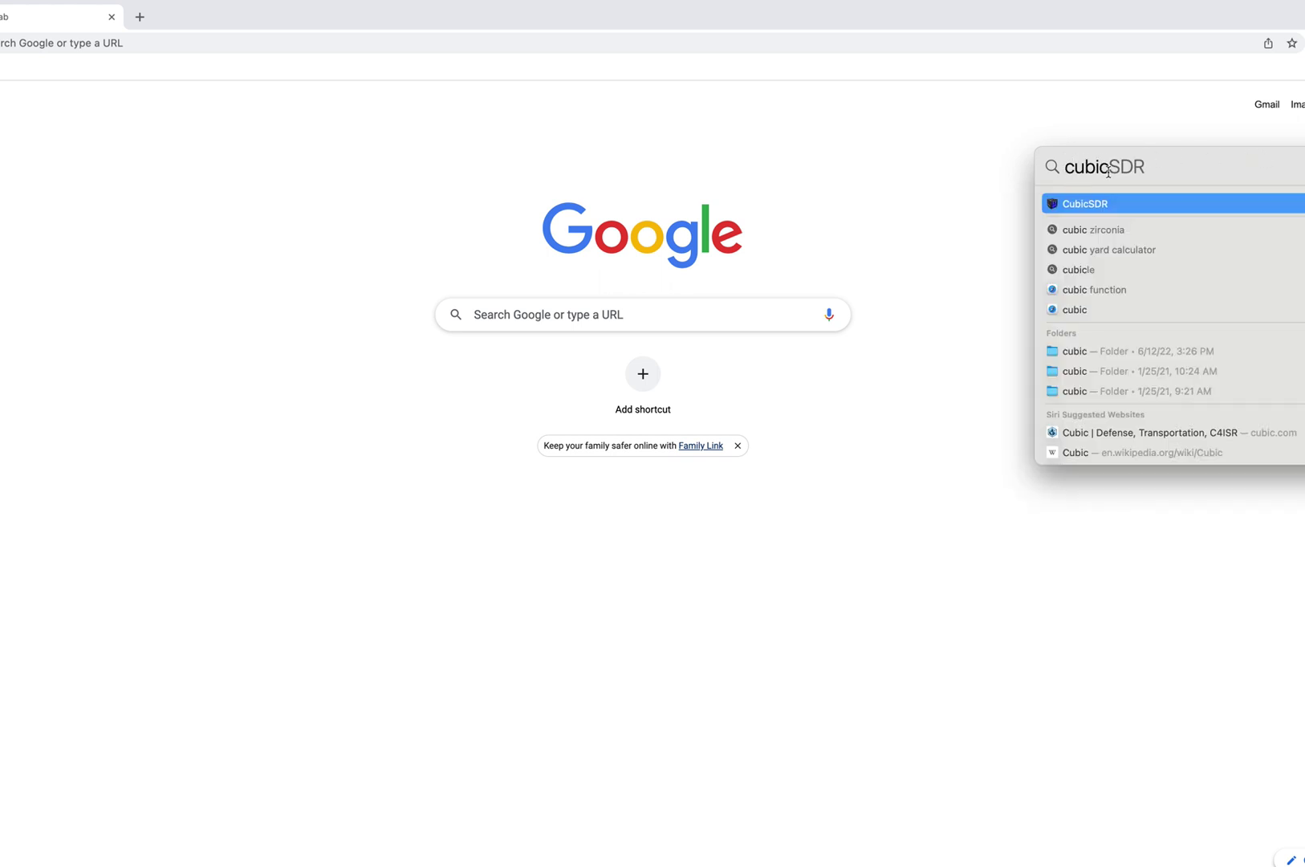
left_click(1089, 208)
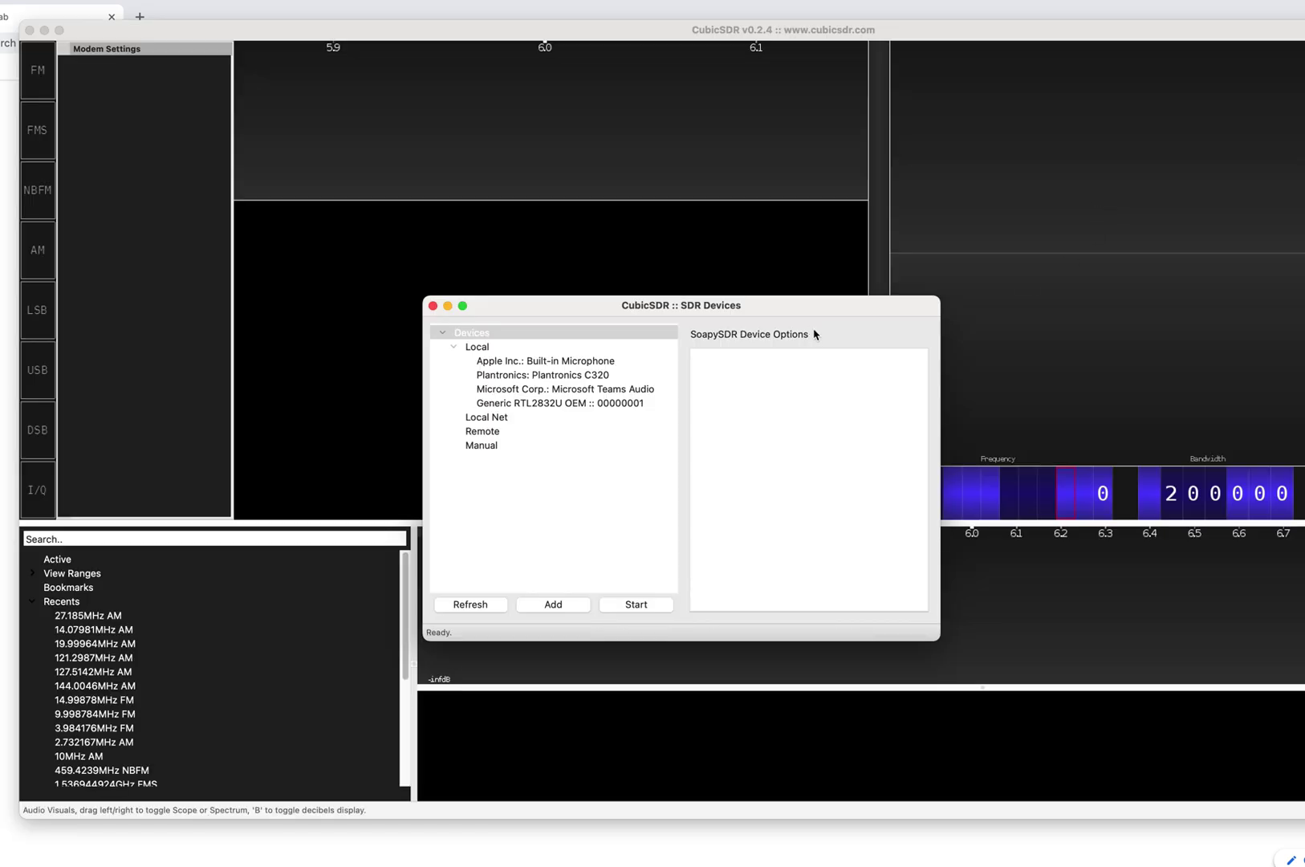
Select the Generic RTL2832U OEM receiver, keep Direct Sampling at Q-ADC, and start streaming.
left_click(546, 403)
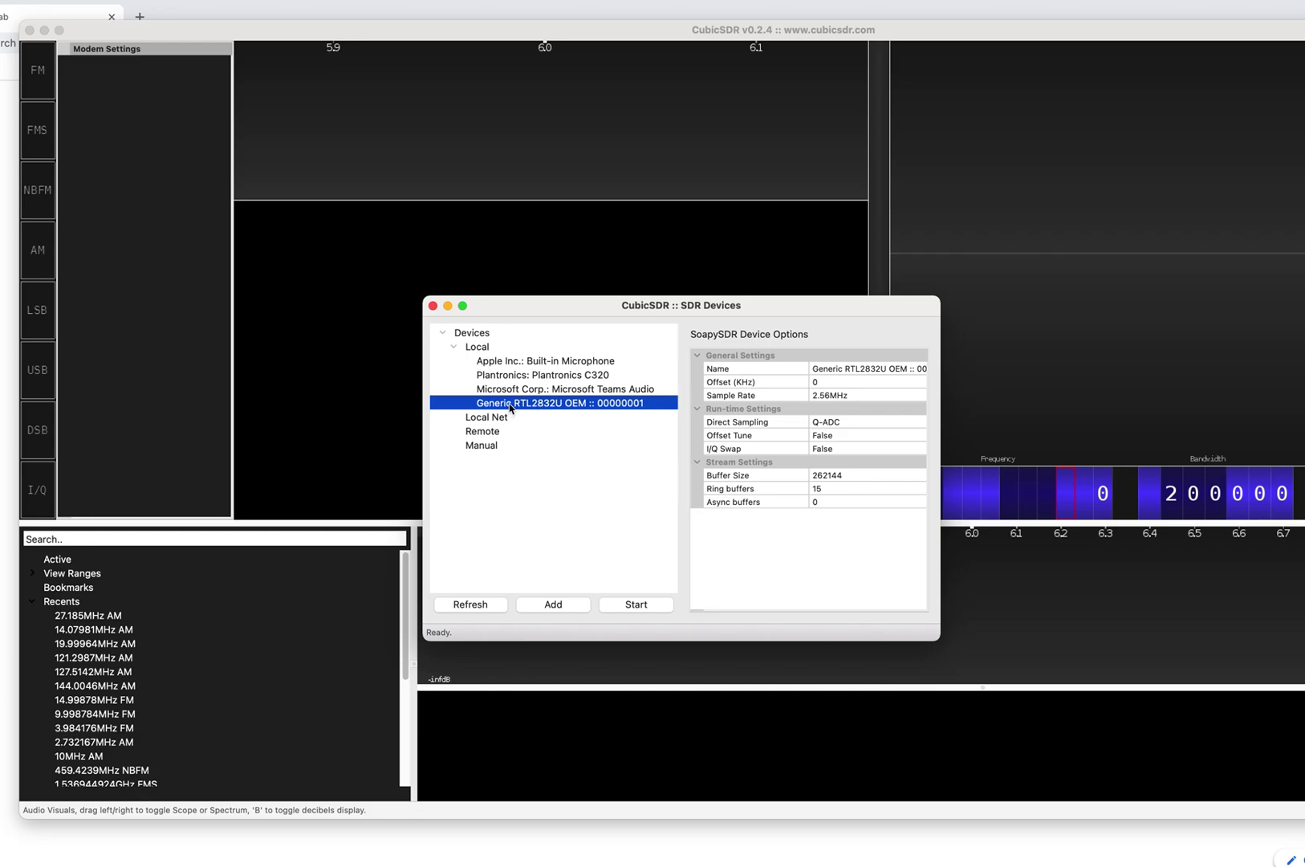
left_click(829, 424)
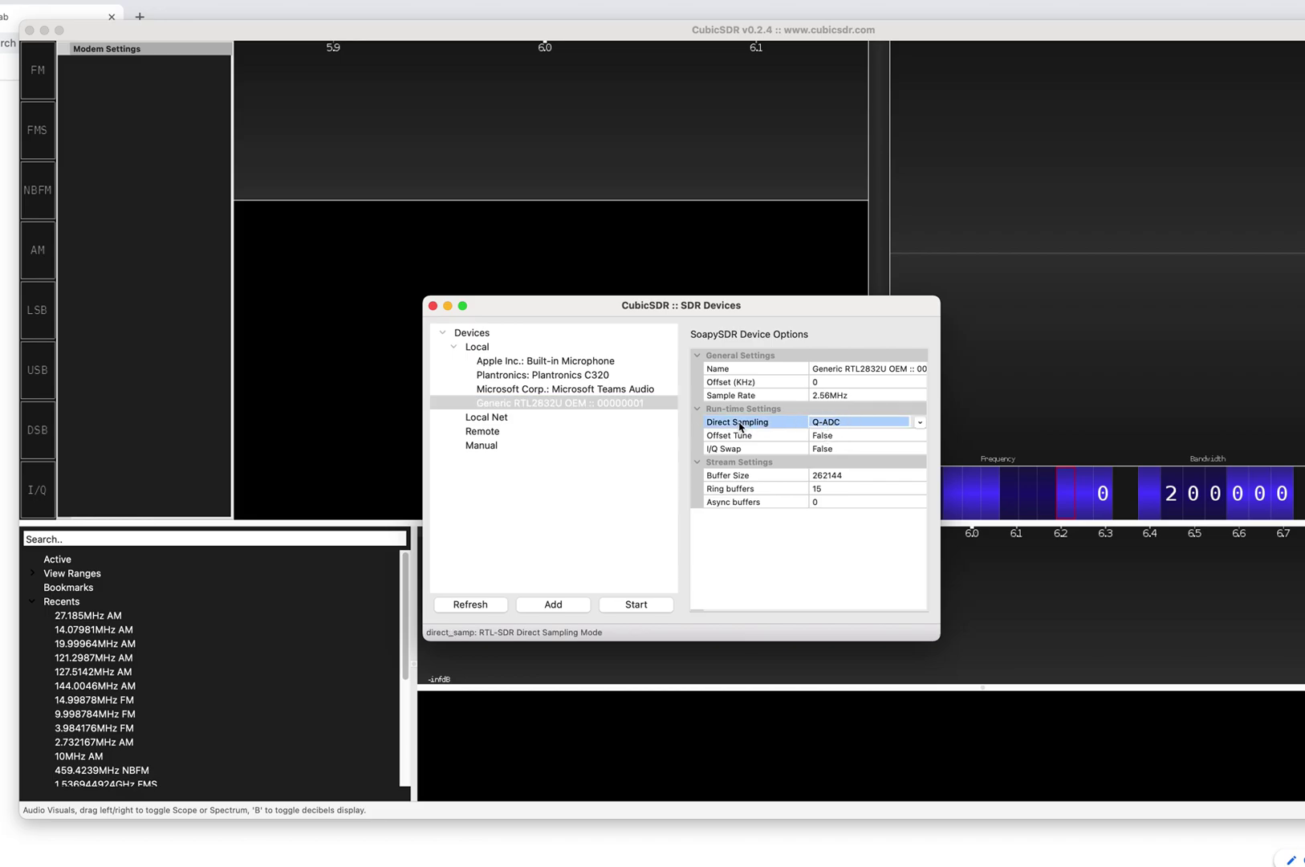
left_click(920, 423)
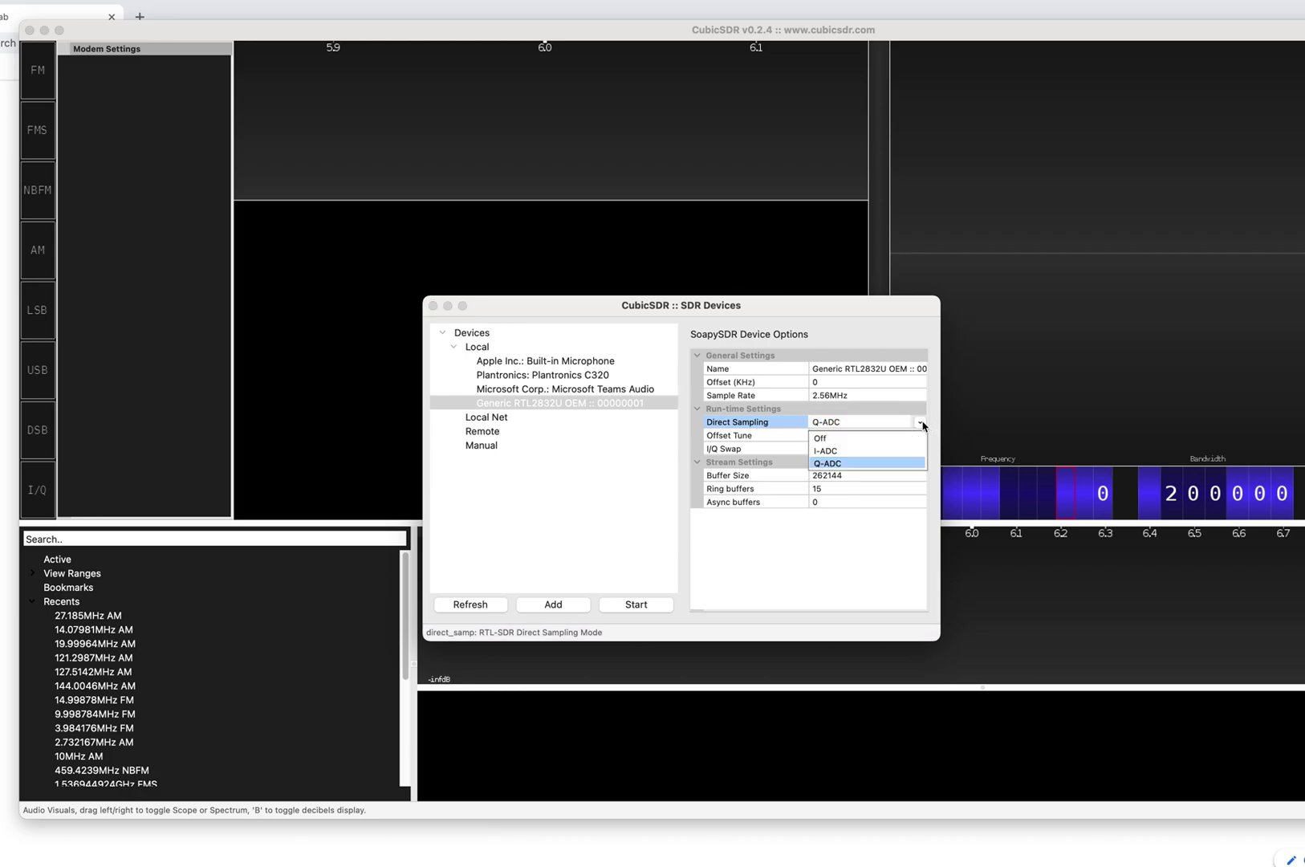
left_click(826, 463)
left_click(546, 407)
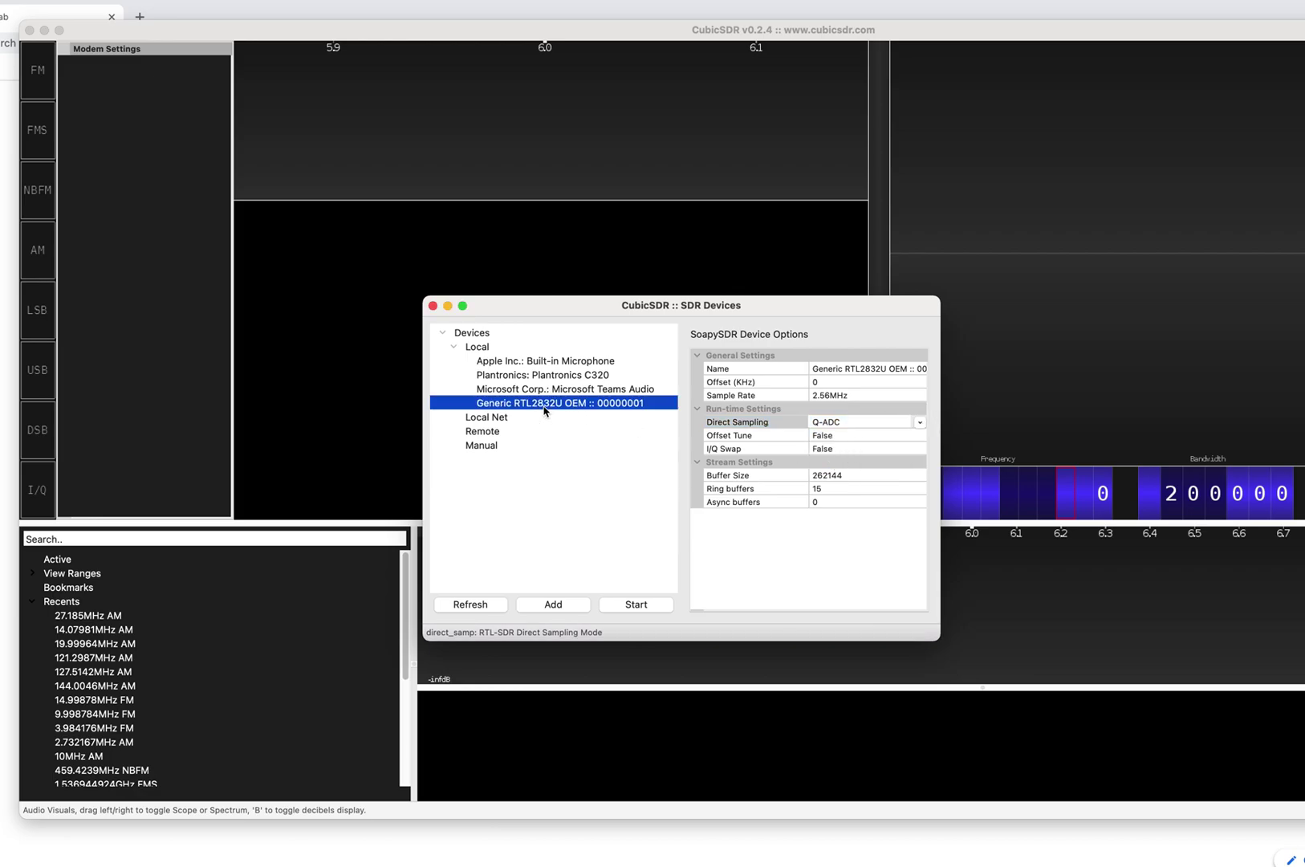
left_click(635, 605)
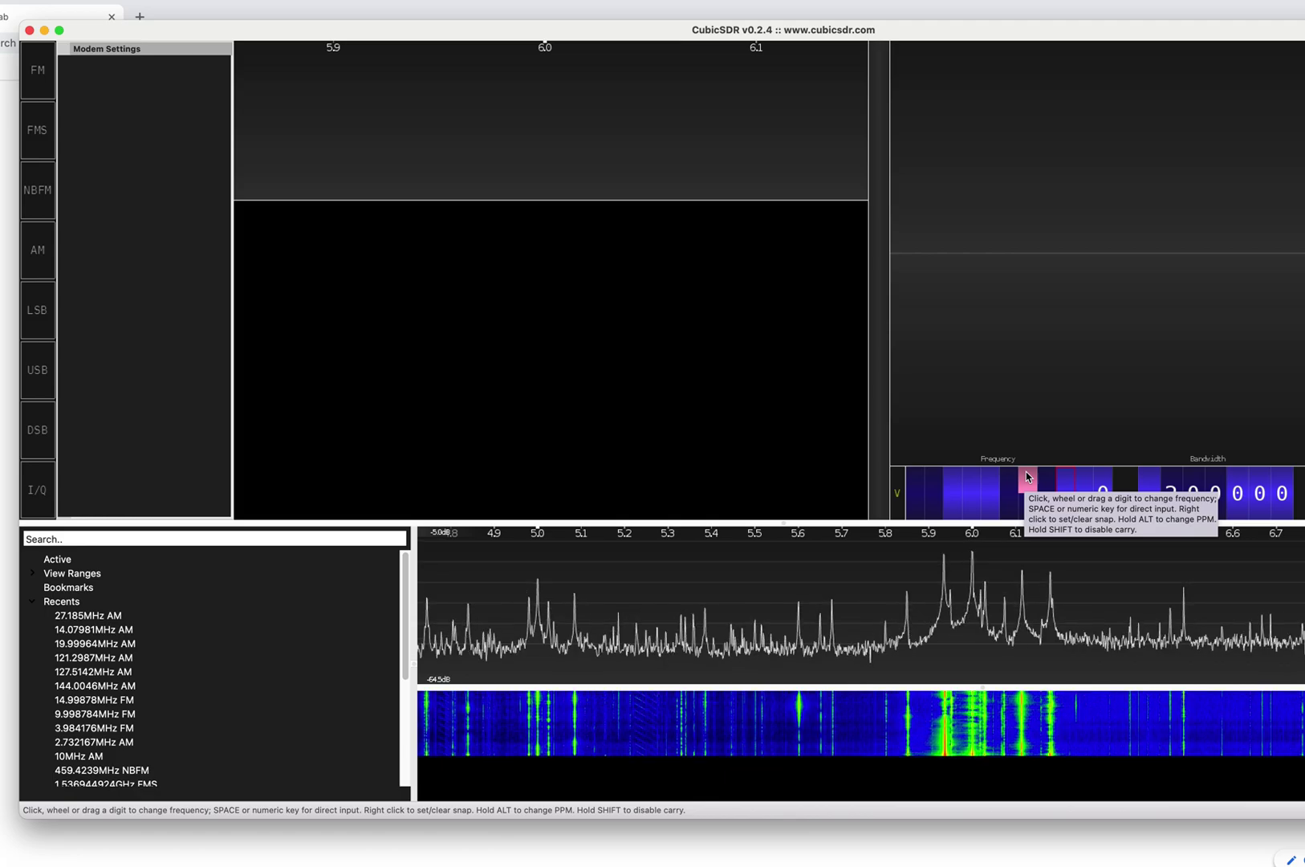
Enter 10.0 MHz as the centre frequency through direct frequency entry.
key("space")
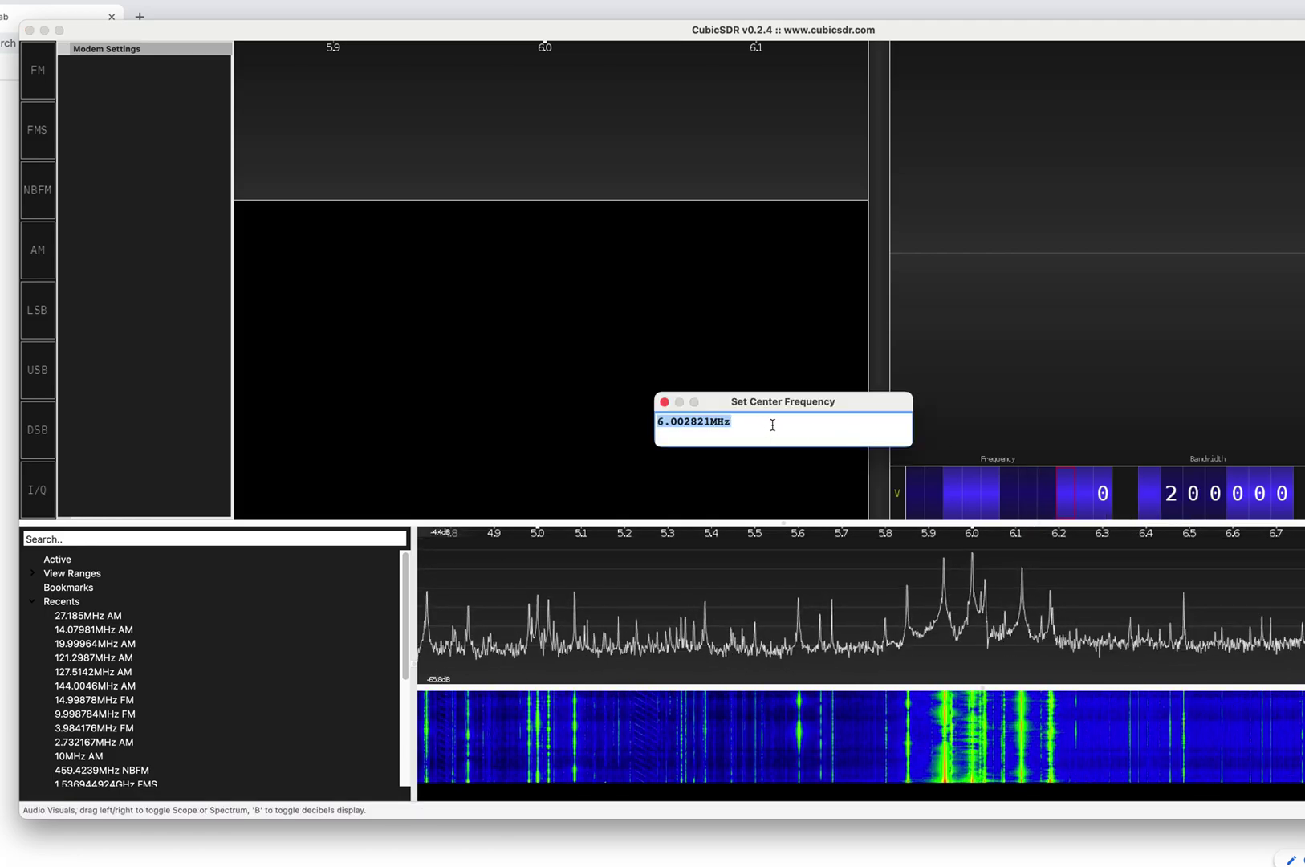
type("0")
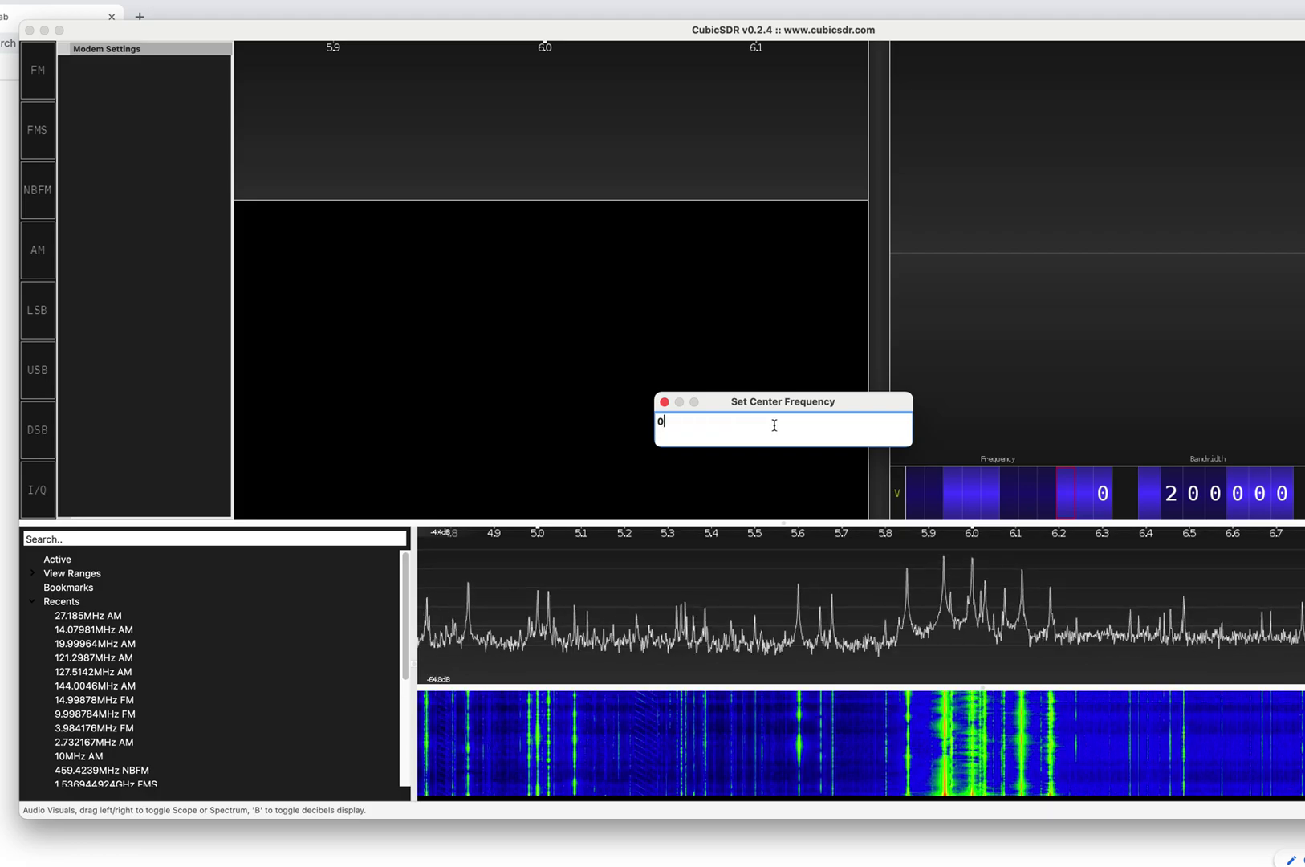
type("0")
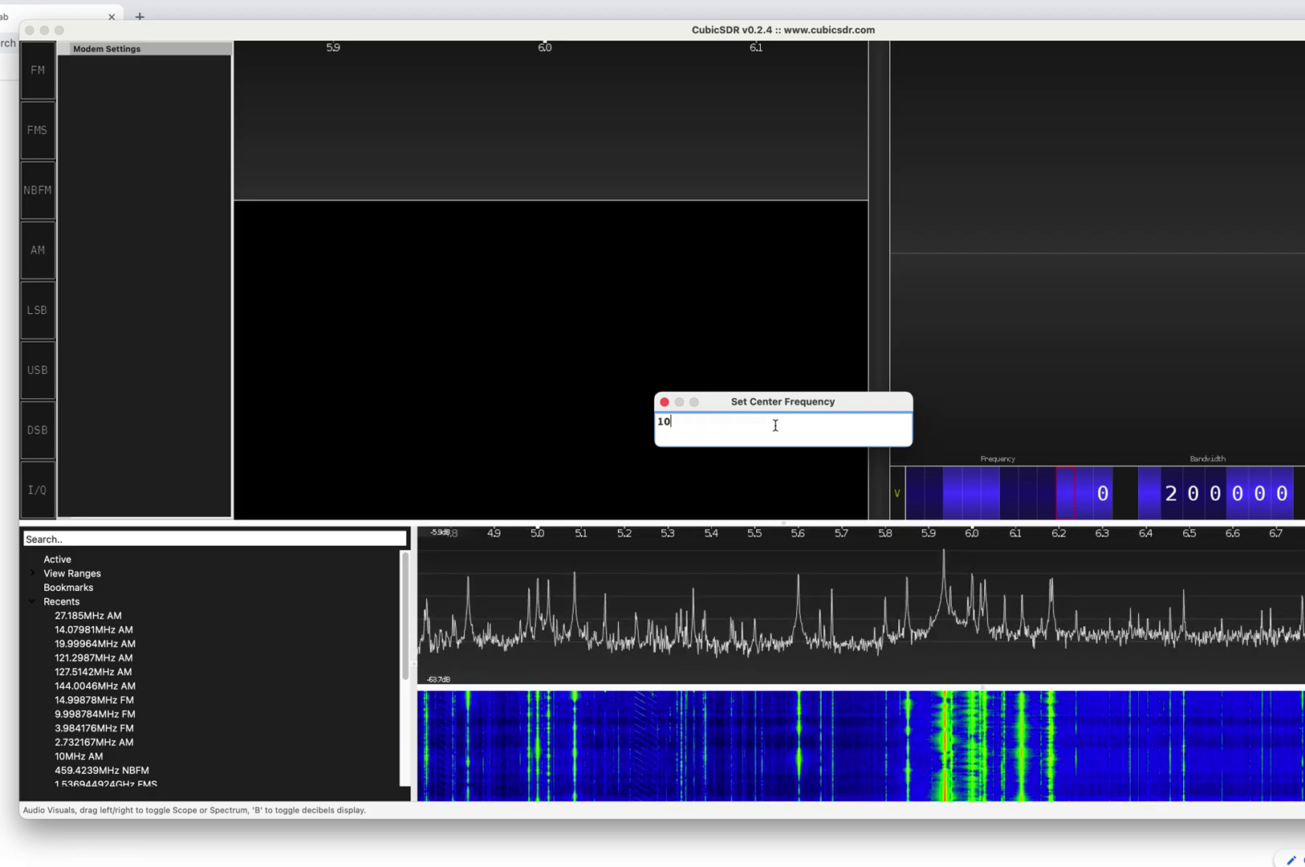
type(".0")
key("Return")
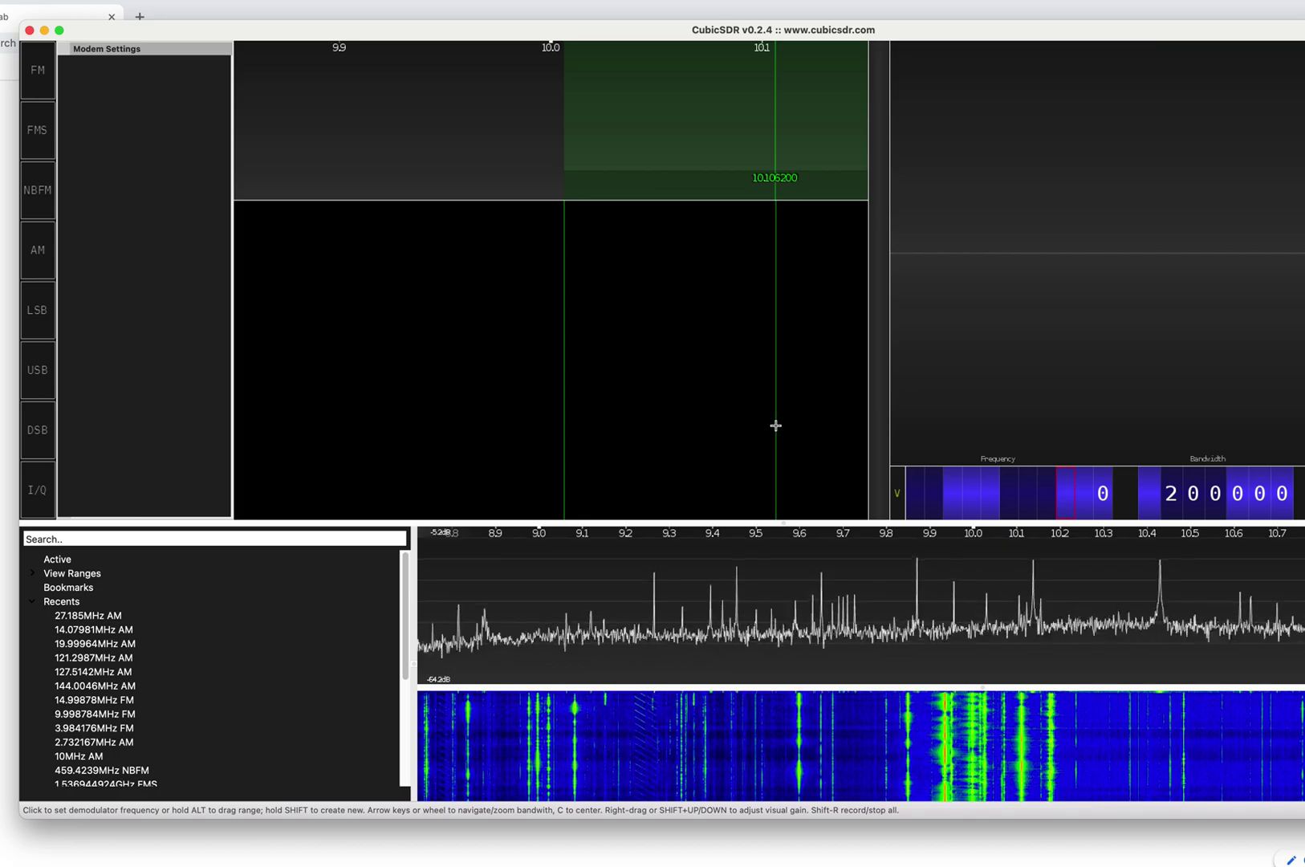
Place a demodulator at 9.9974 MHz and switch it to AM with 6 kHz bandwidth.
left_click(973, 724)
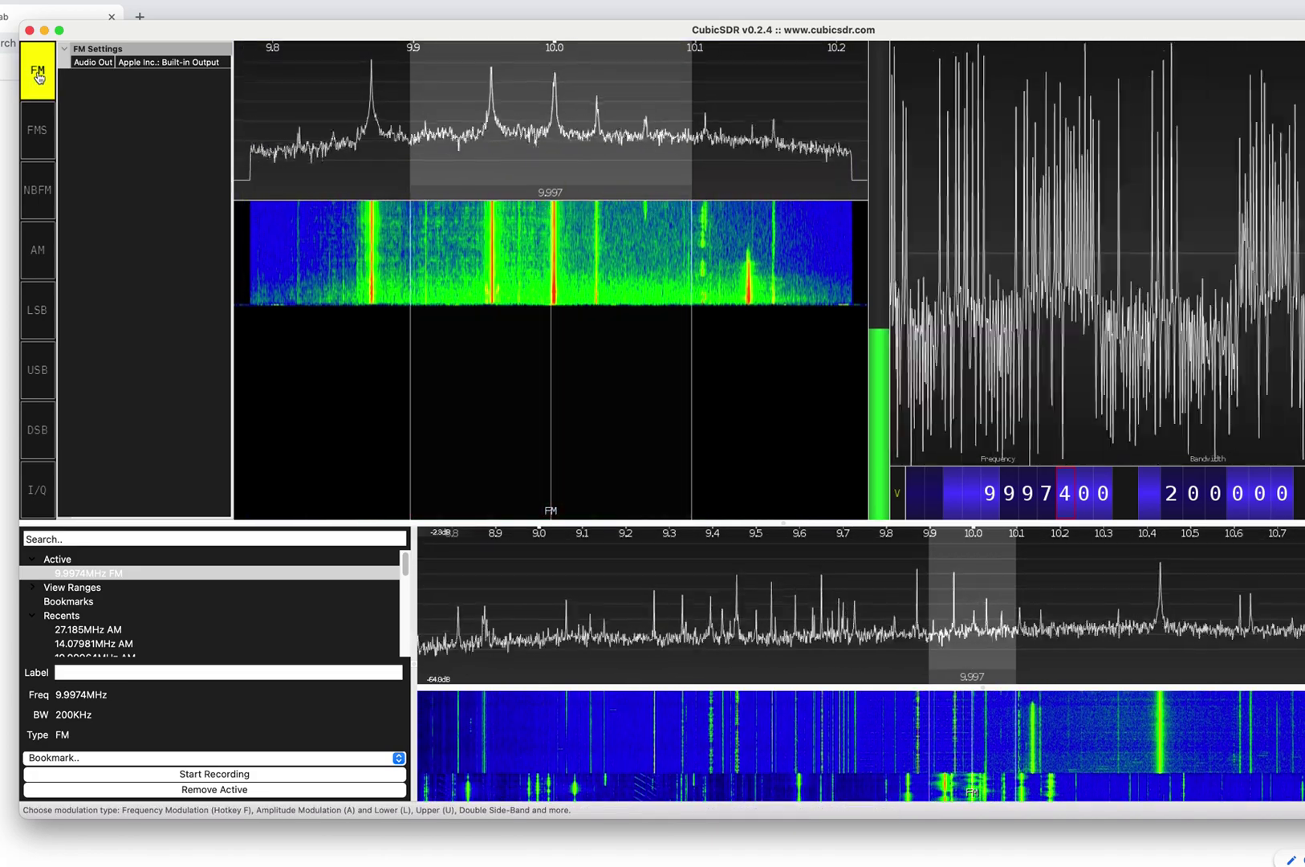
left_click(40, 250)
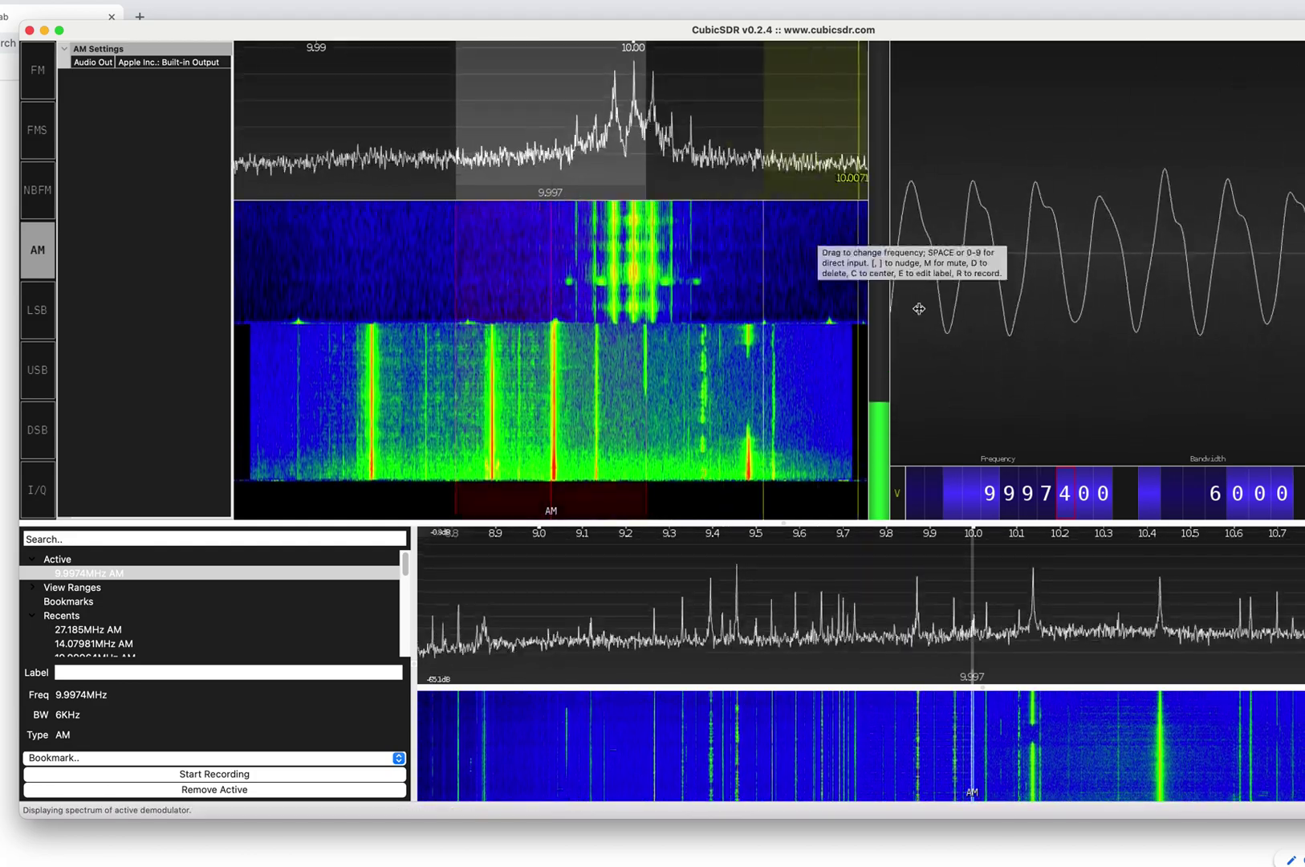
Step the demodulator frequency up to about 15.097 MHz using the 100 kHz and 1 MHz digits.
left_click(1011, 479)
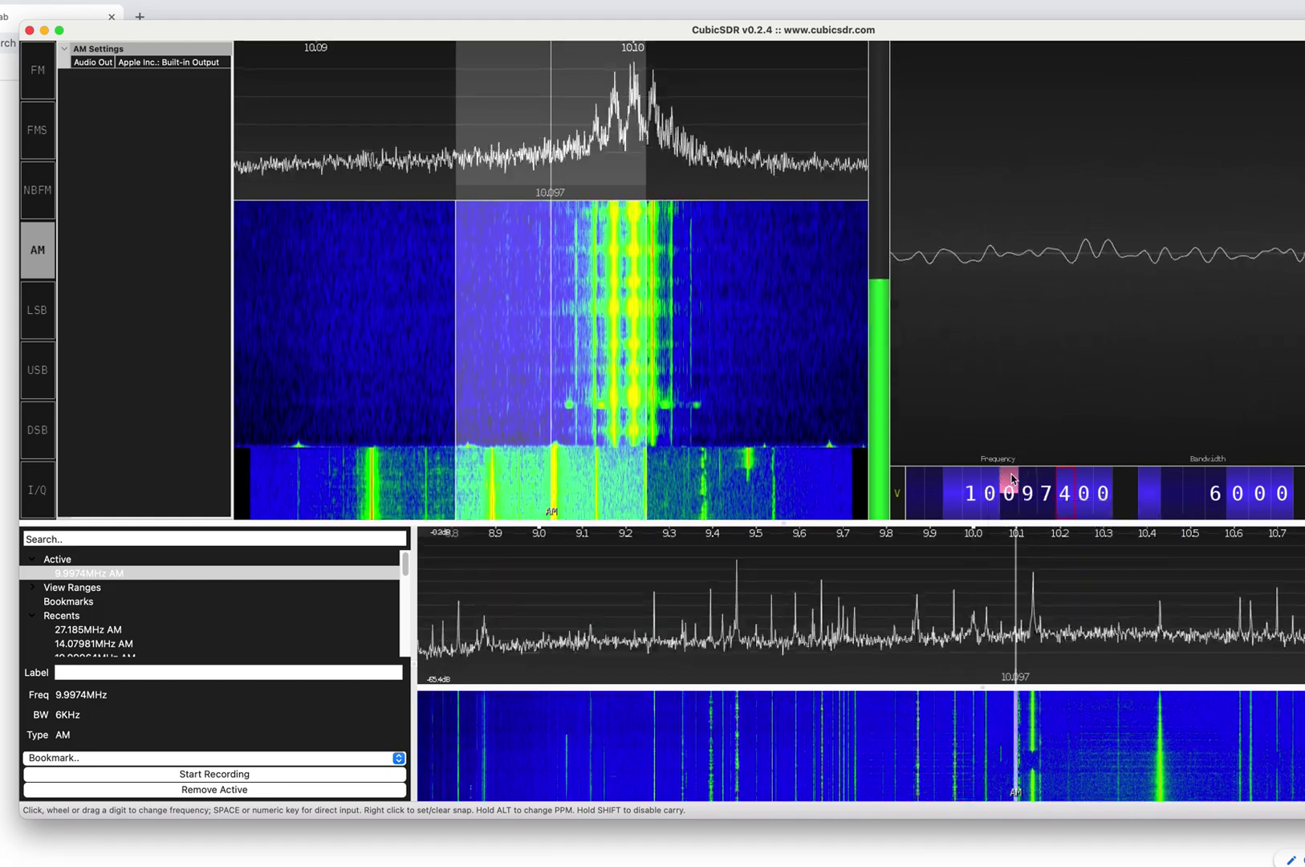
left_click(1011, 479)
left_click(1011, 479)
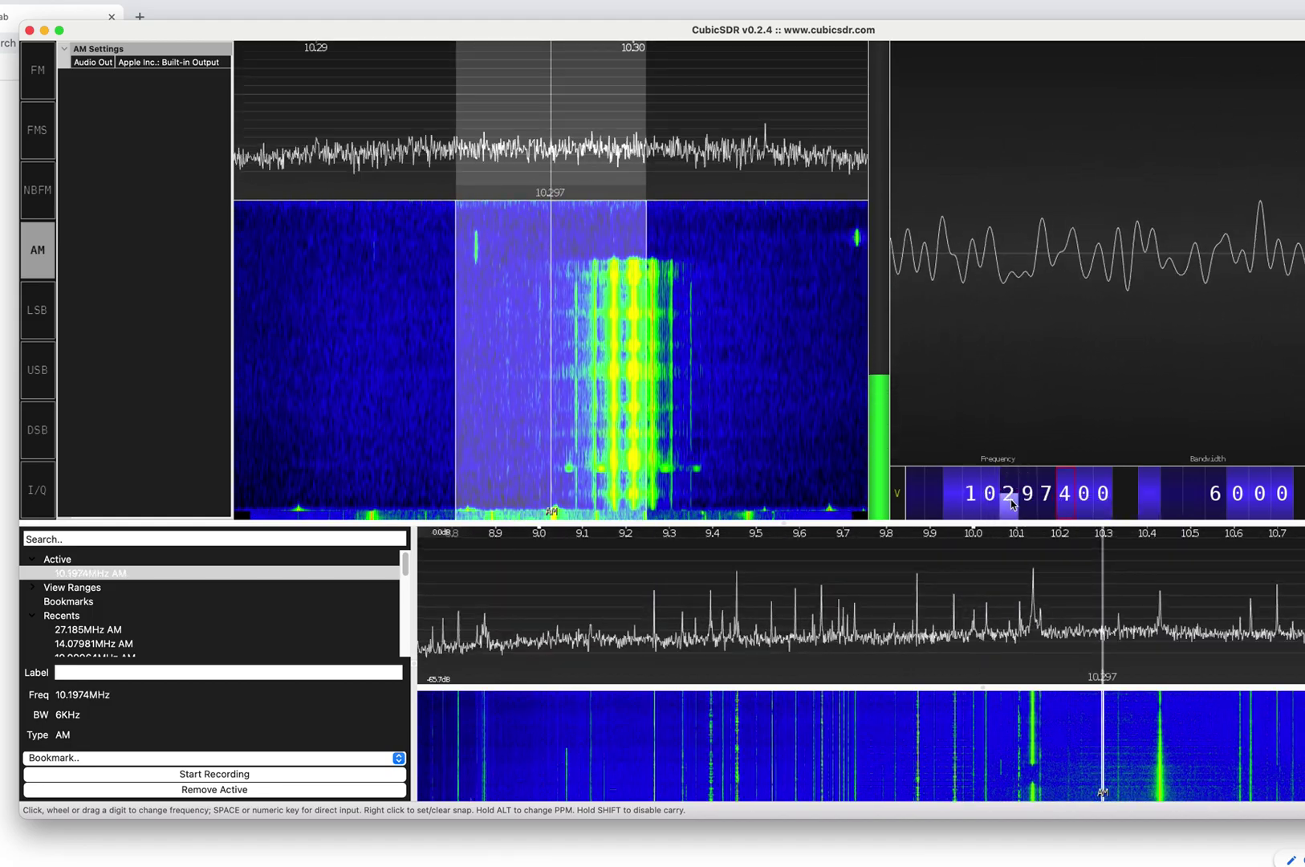
left_click(1009, 507)
left_click(1009, 507)
left_click(988, 480)
left_click(988, 480)
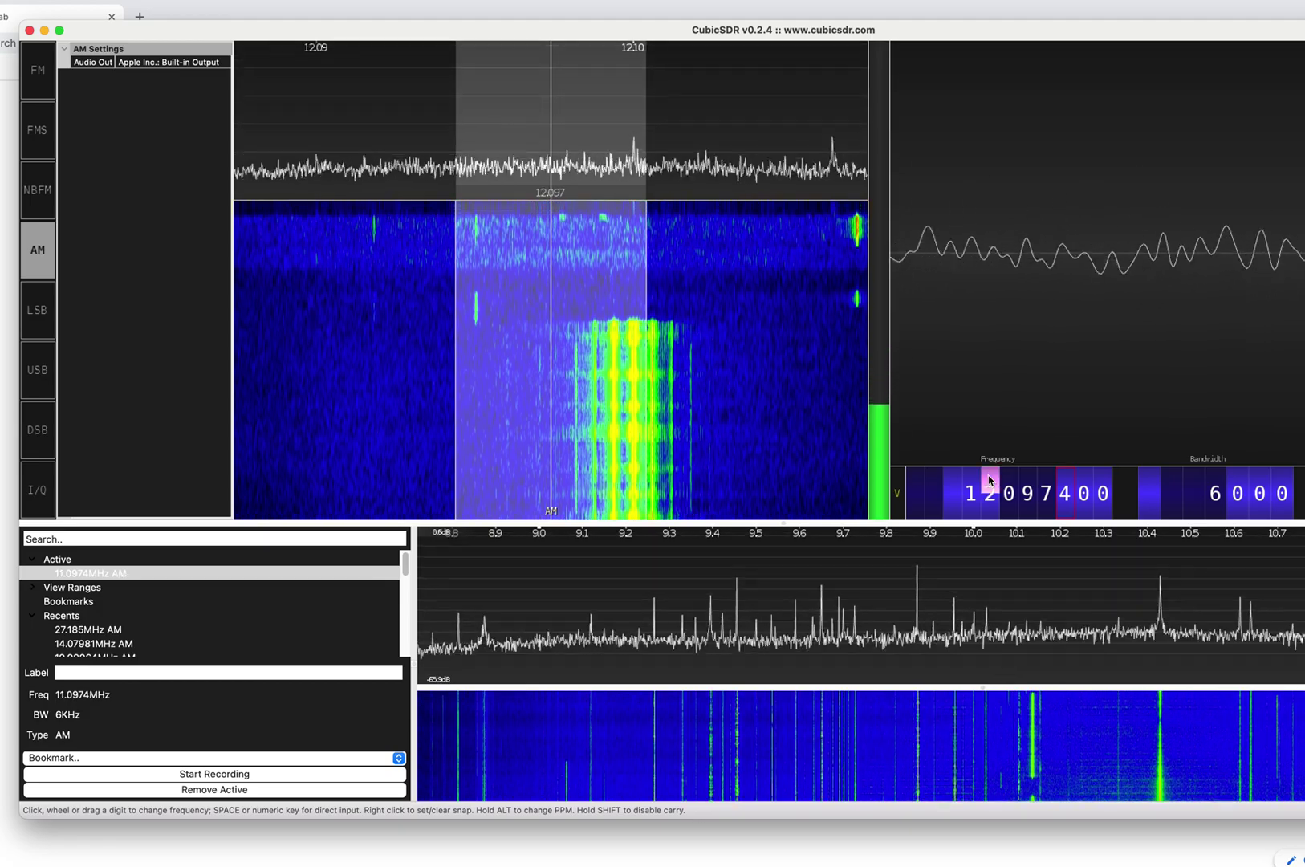
left_click(988, 480)
left_click(989, 480)
left_click(988, 480)
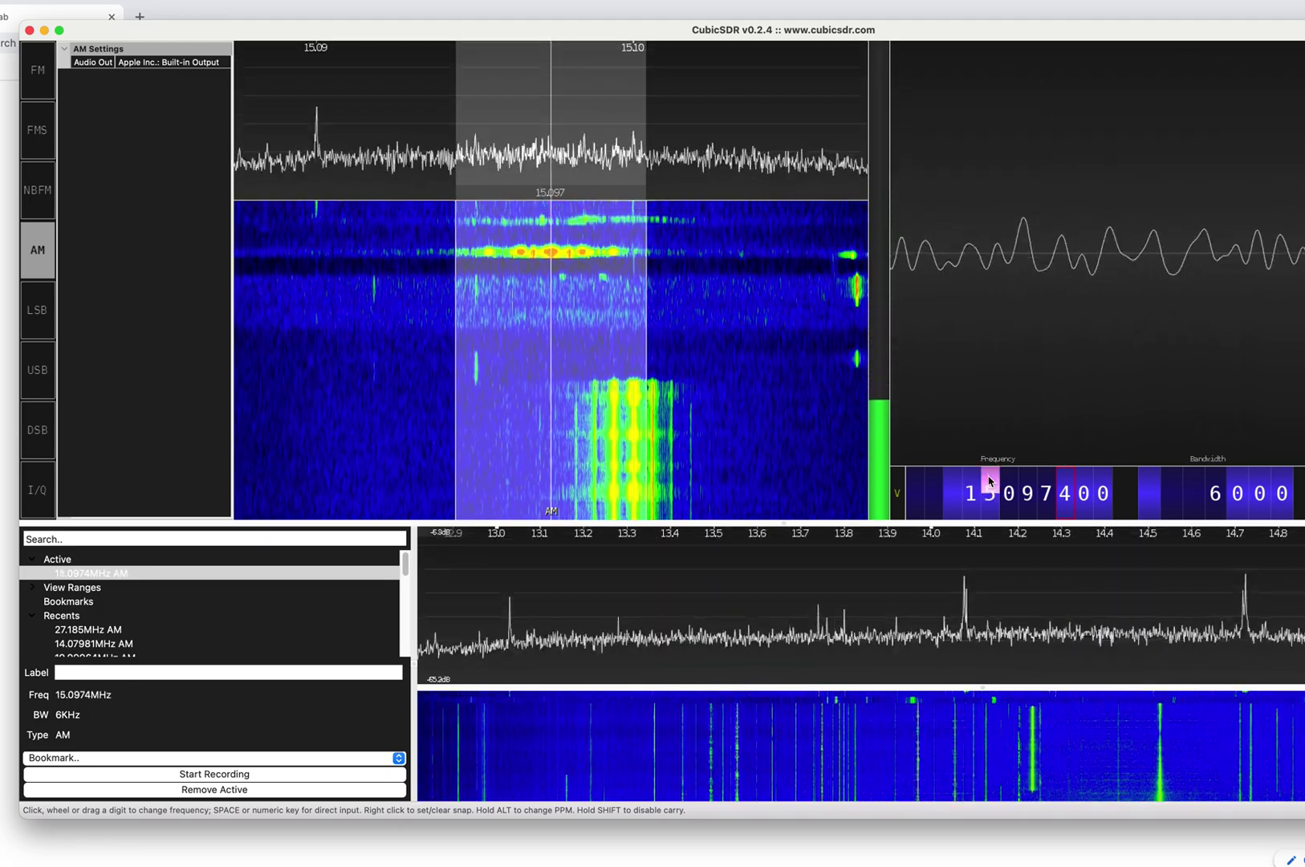
Fine-tune down to 14.9996 MHz, then drag the demodulator onto exactly 15.000000 MHz.
left_click(1027, 500)
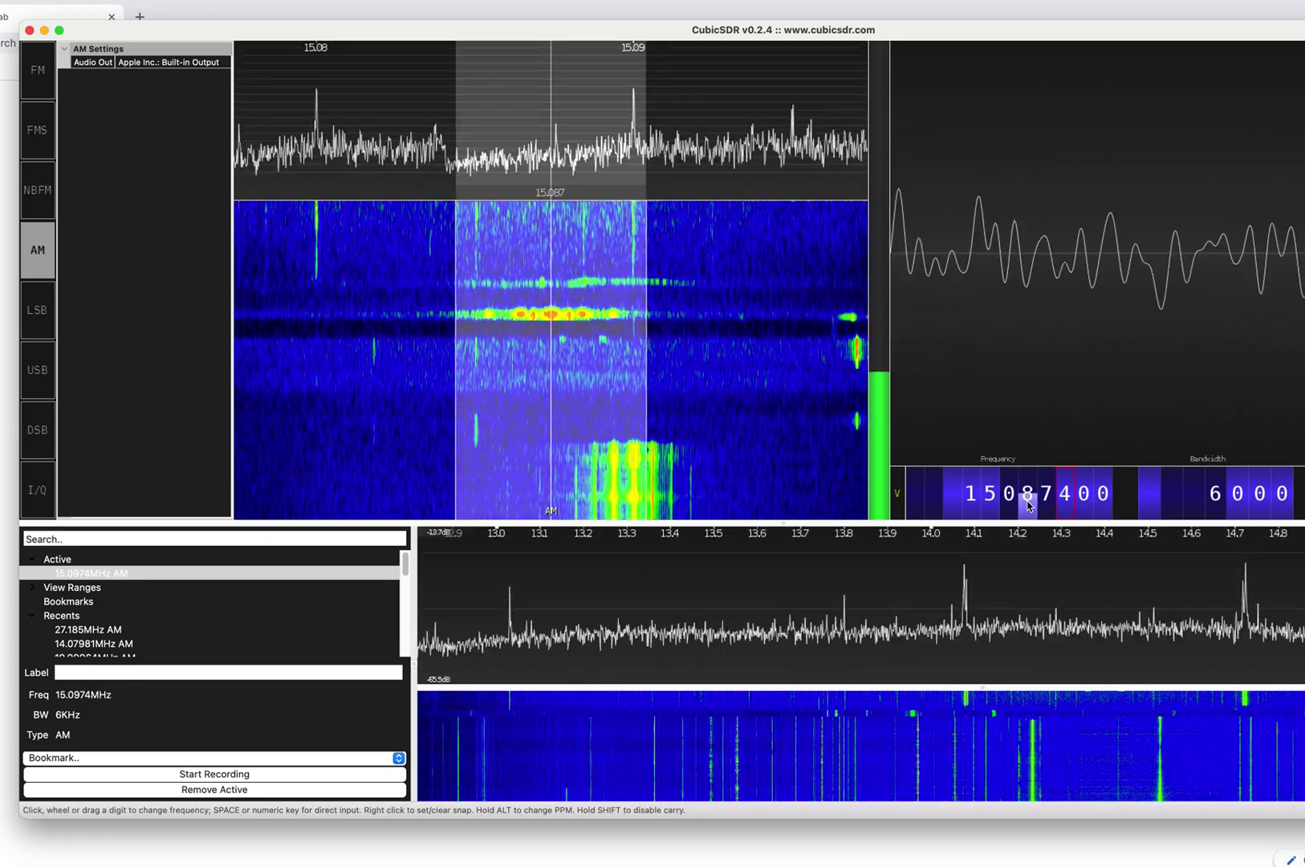
left_click(1028, 501)
left_click(1028, 501)
left_click(1028, 501)
left_click(1028, 500)
left_click(1028, 500)
left_click(1028, 501)
left_click(1028, 501)
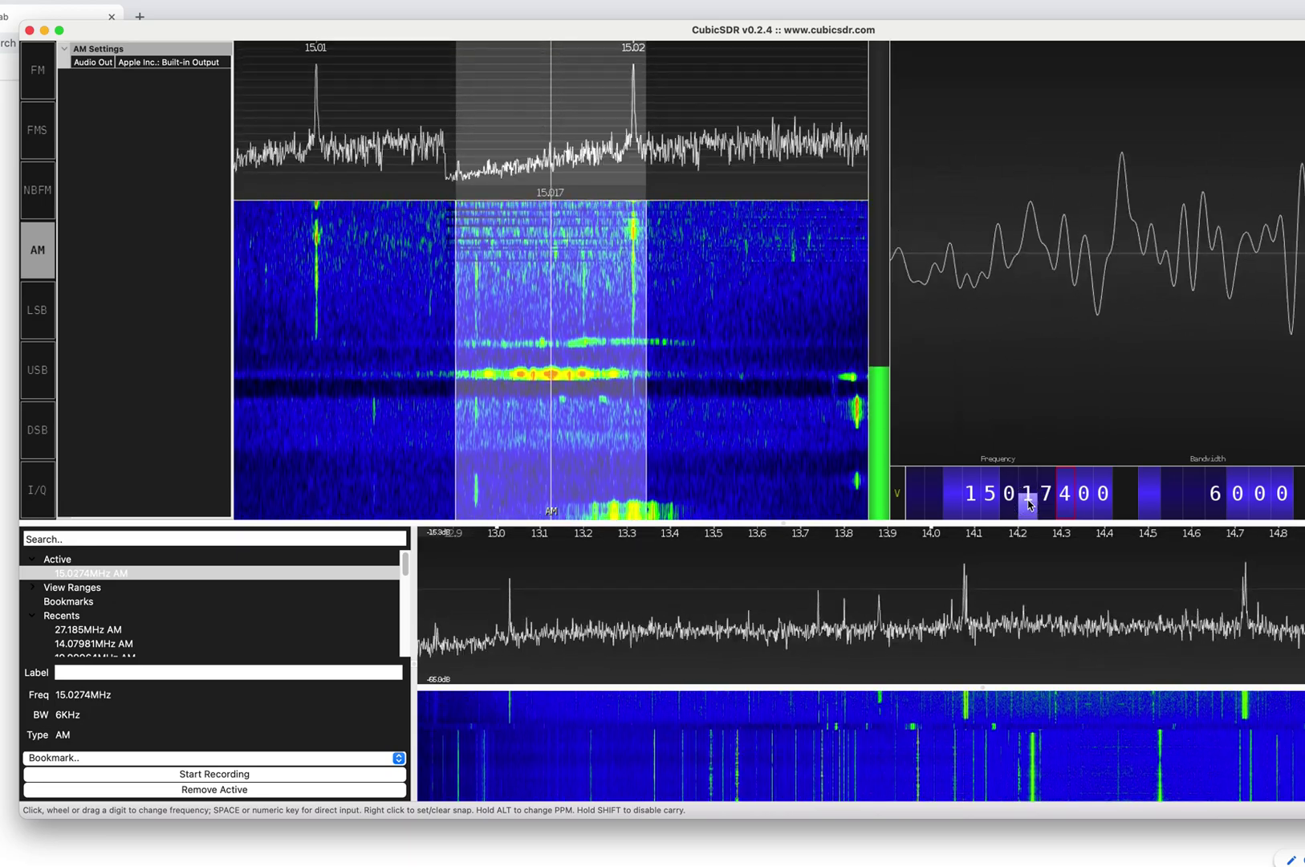
left_click(1028, 500)
left_click(1027, 501)
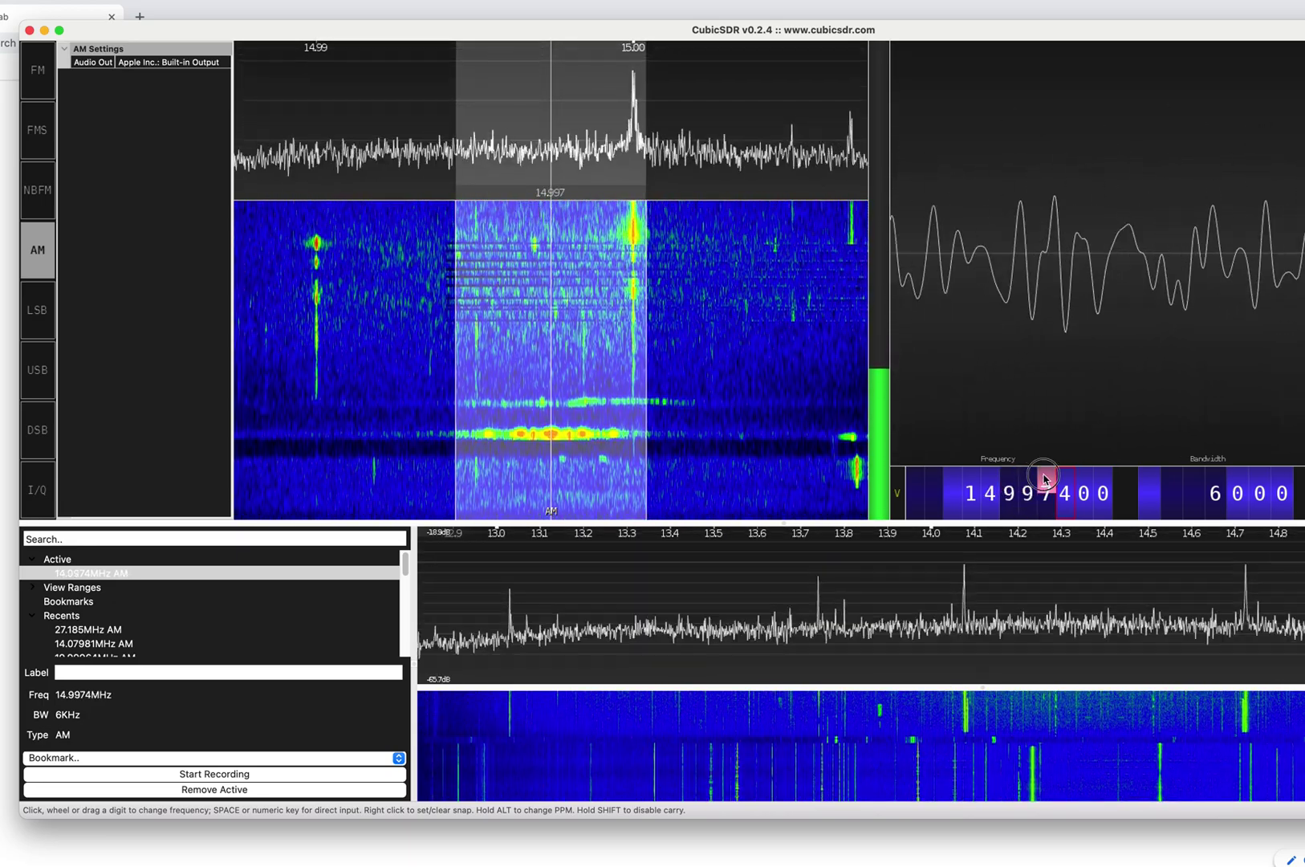
left_click(1048, 487)
left_click(1044, 475)
left_click(1065, 480)
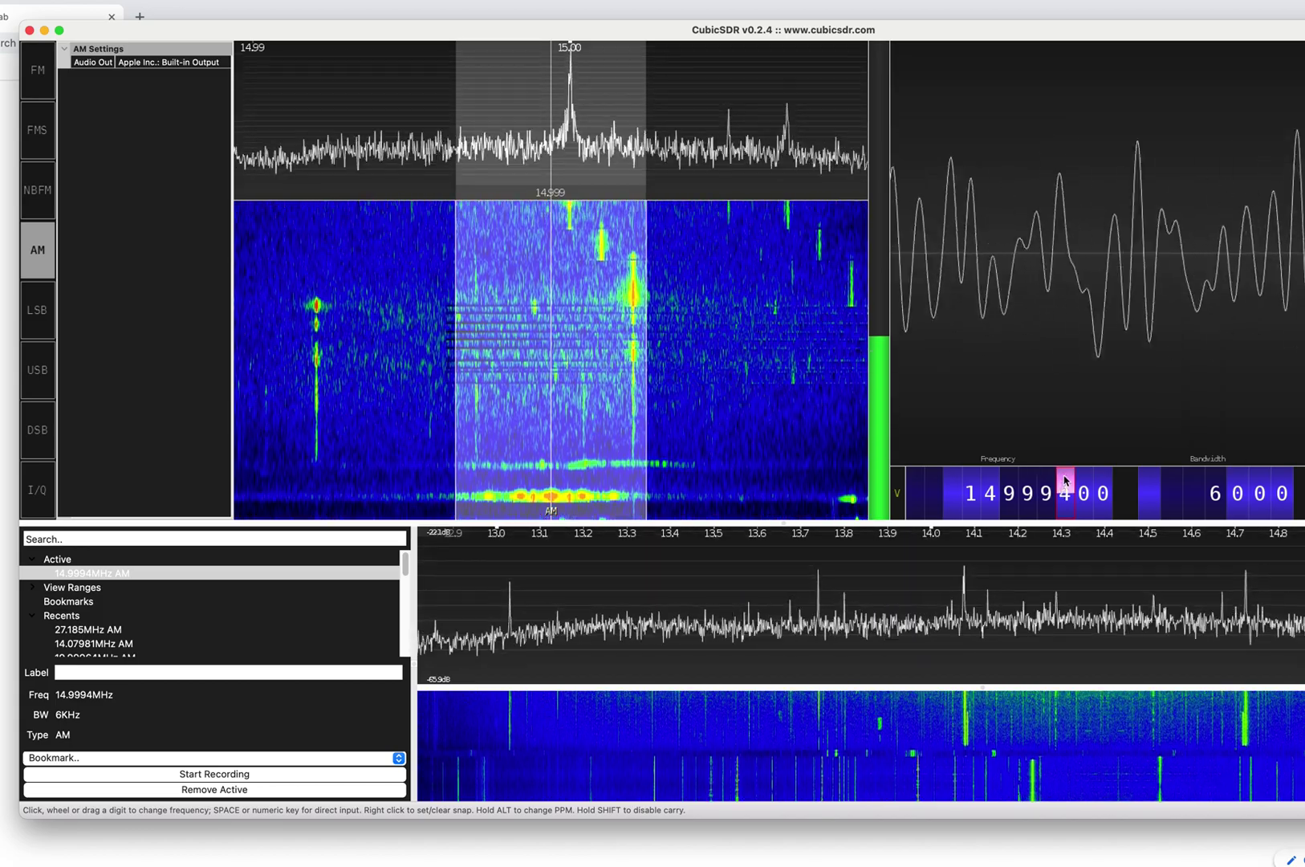
left_click(1065, 480)
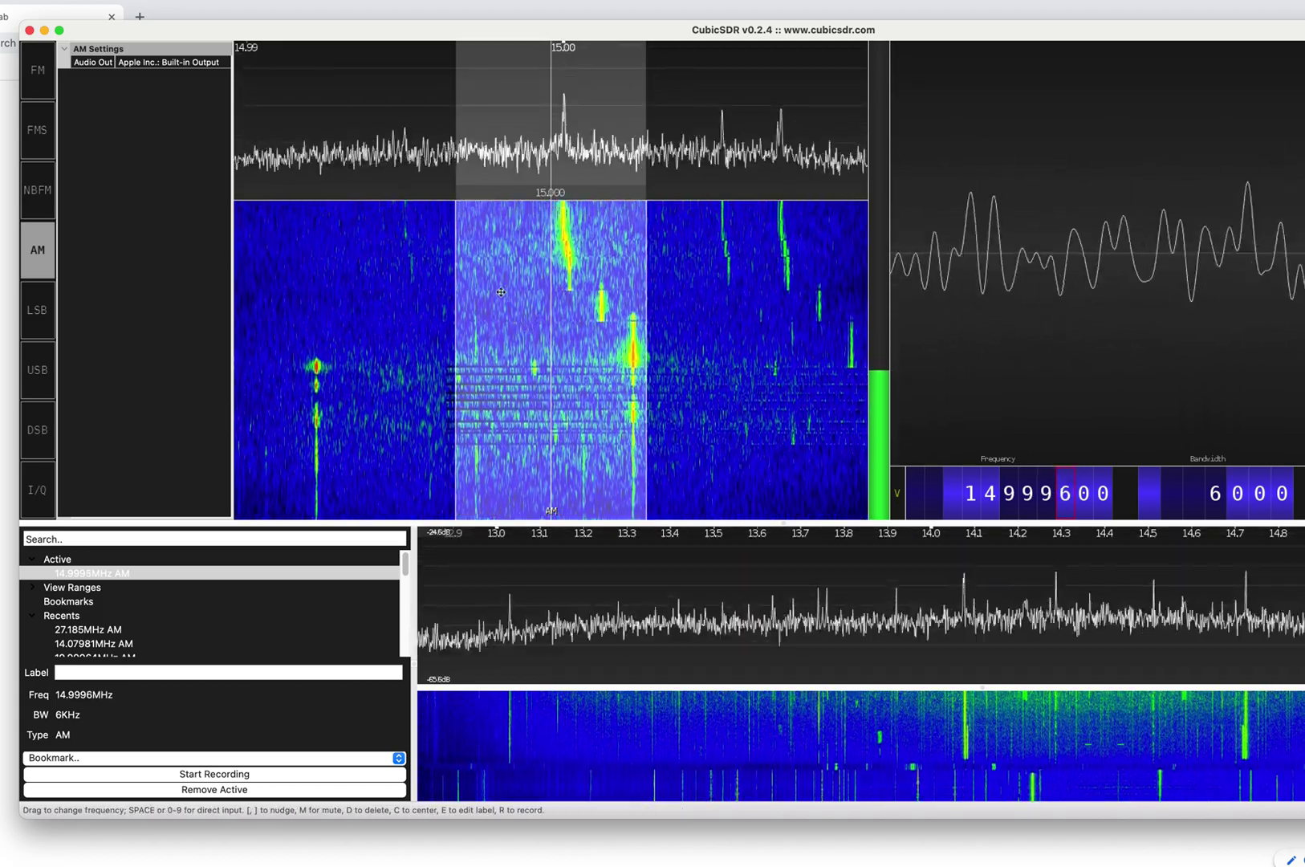
left_click_drag(580, 292, 593, 292)
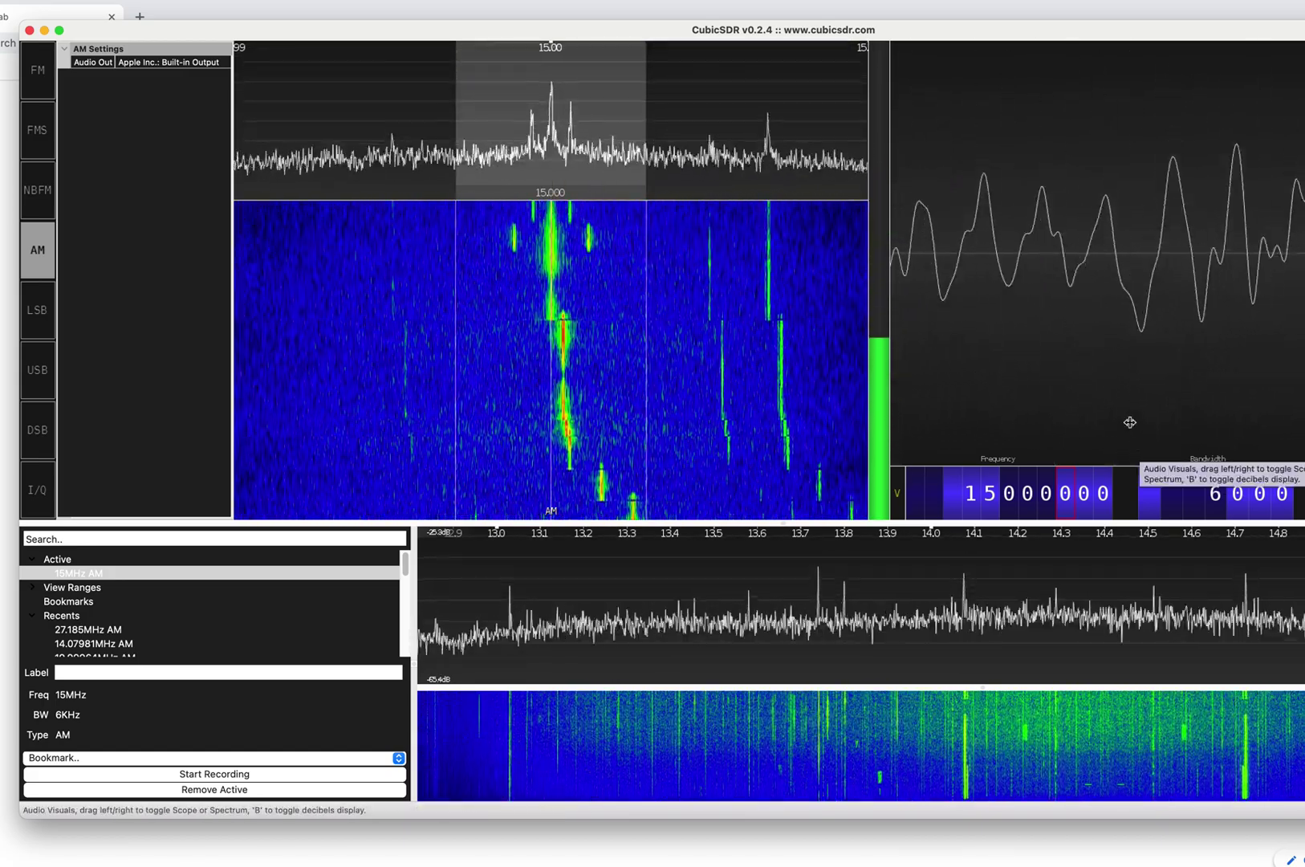
Adjust the AM bandwidth digits, then drag the passband edge to about 3890 Hz.
left_click(1216, 514)
left_click(1217, 513)
left_click(1218, 514)
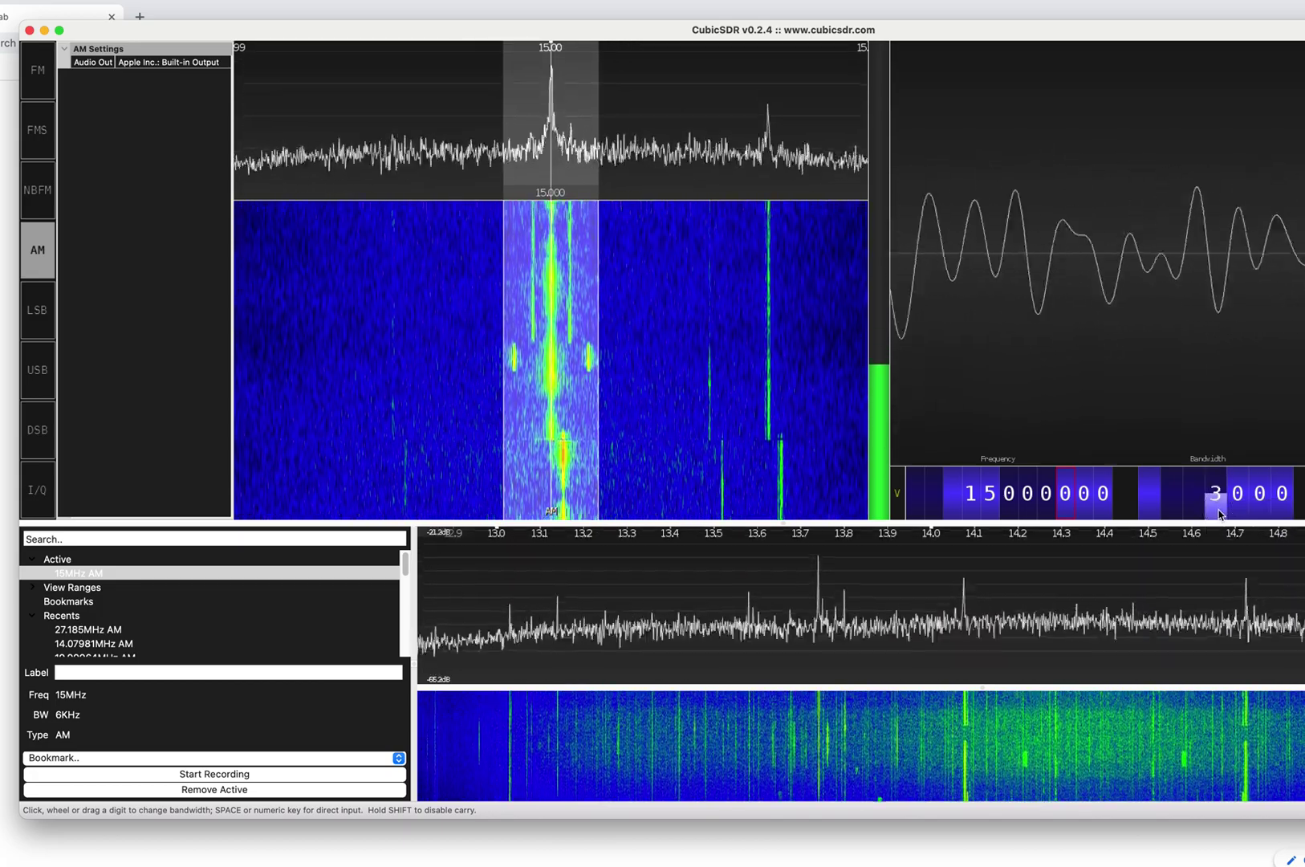
left_click(1214, 480)
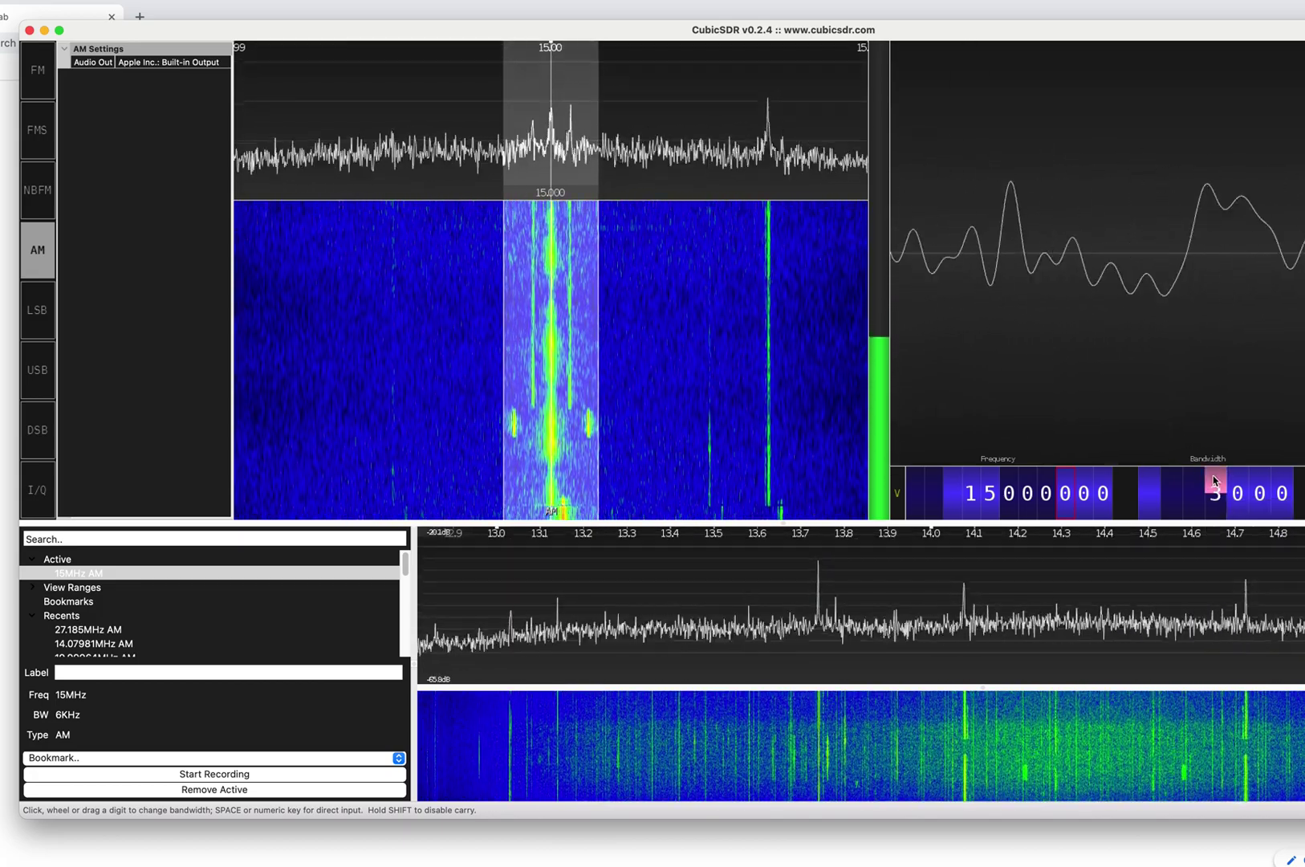
left_click(1214, 480)
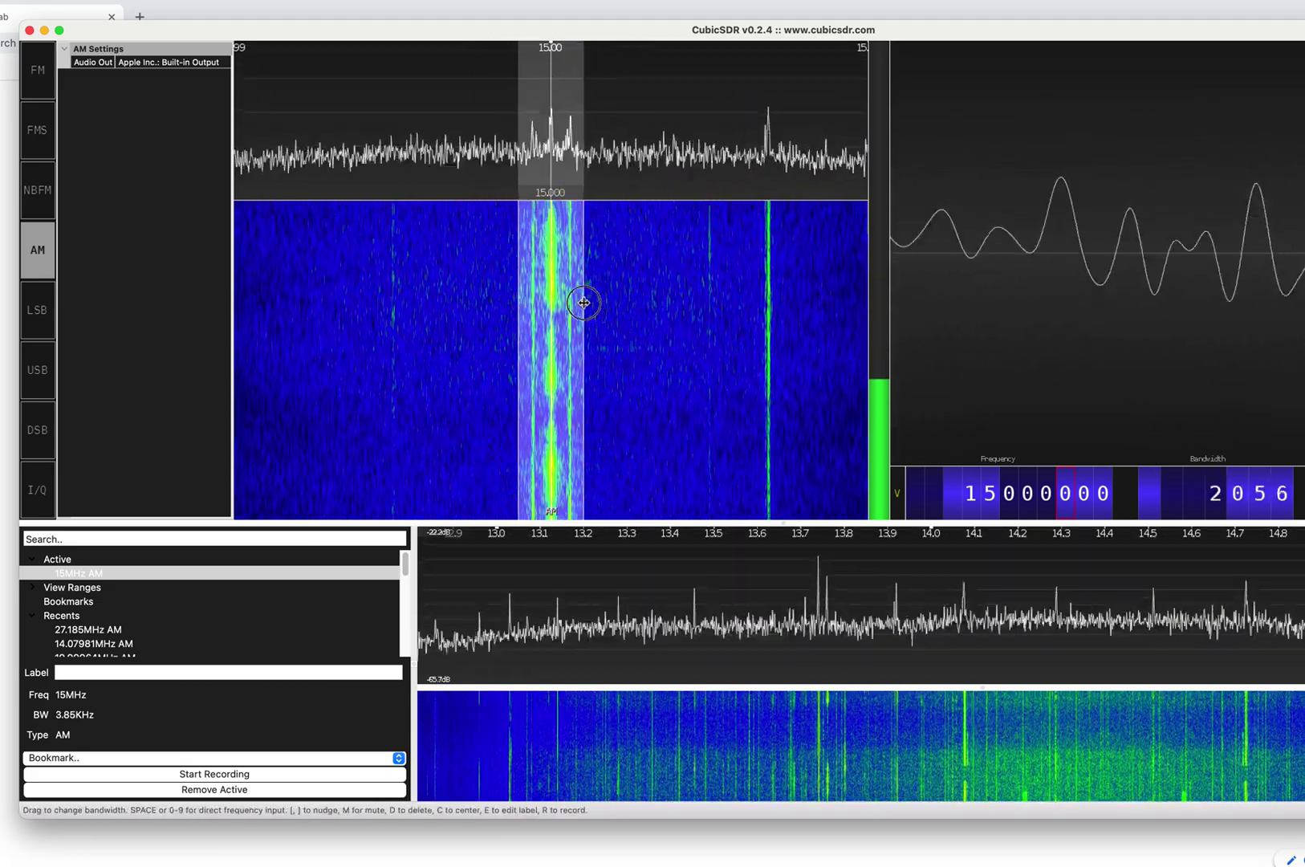
left_click_drag(639, 311, 603, 311)
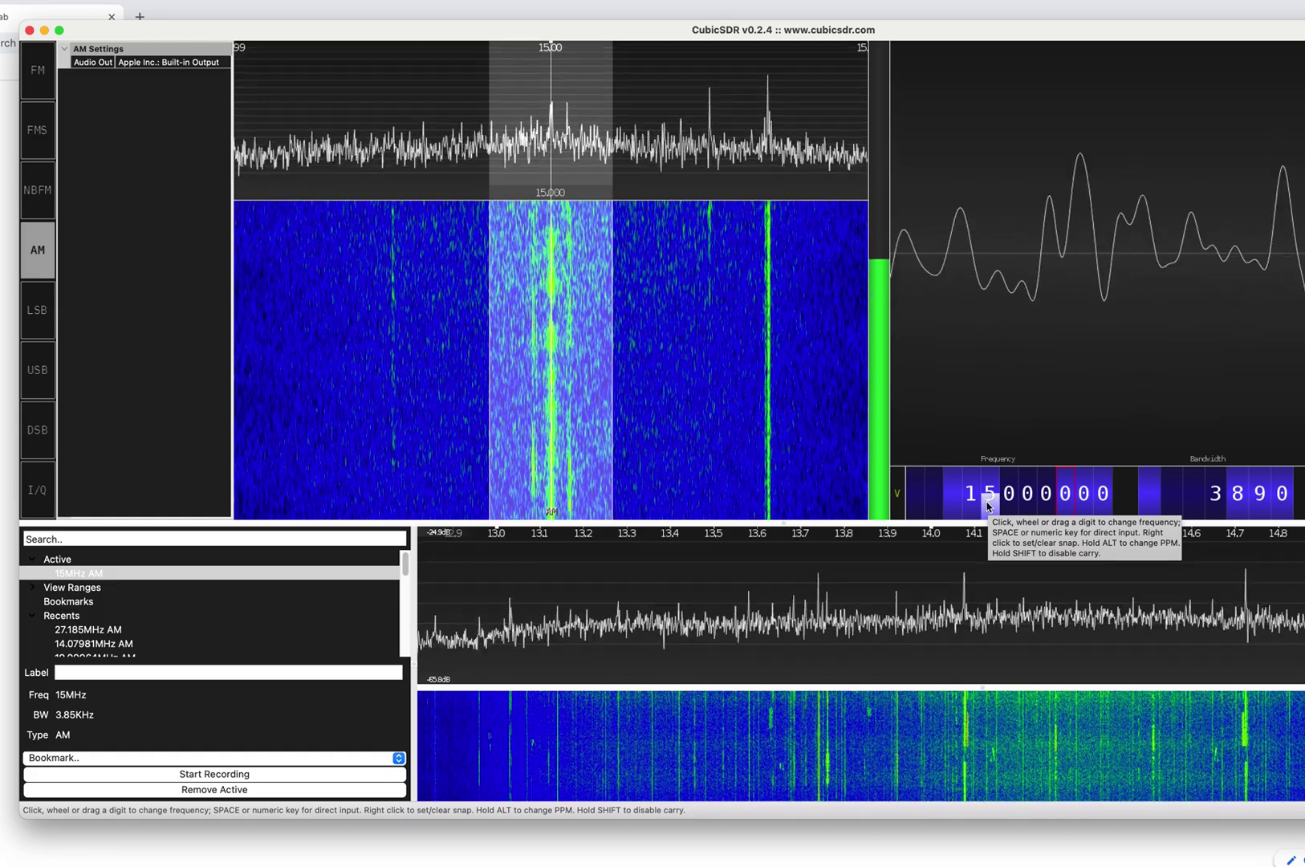
Lower the centre frequency from 15 to 7 MHz and place the AM demodulator at 7.0181 MHz.
scroll(988, 503, "down", 5)
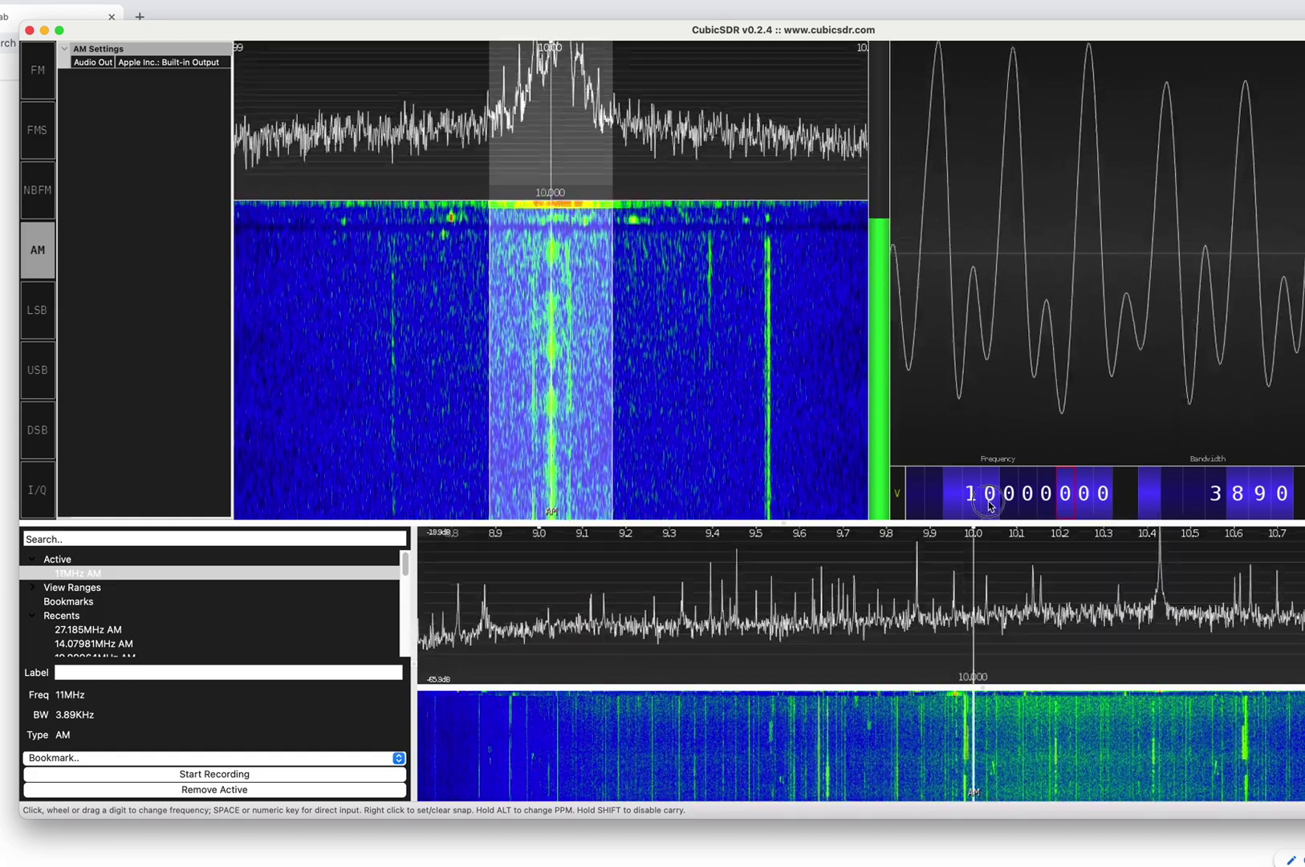
scroll(990, 504, "down", 1)
scroll(989, 504, "down", 1)
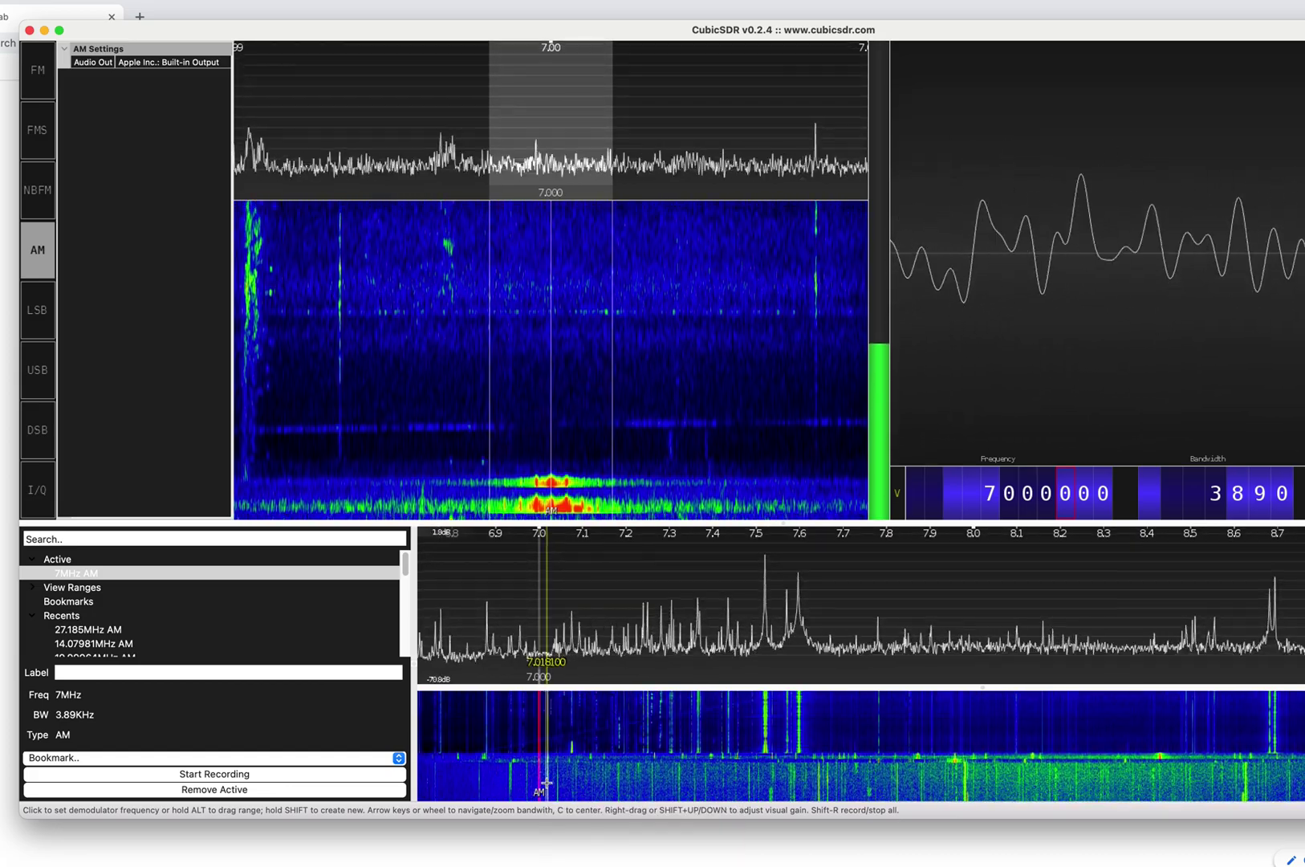
left_click(546, 782)
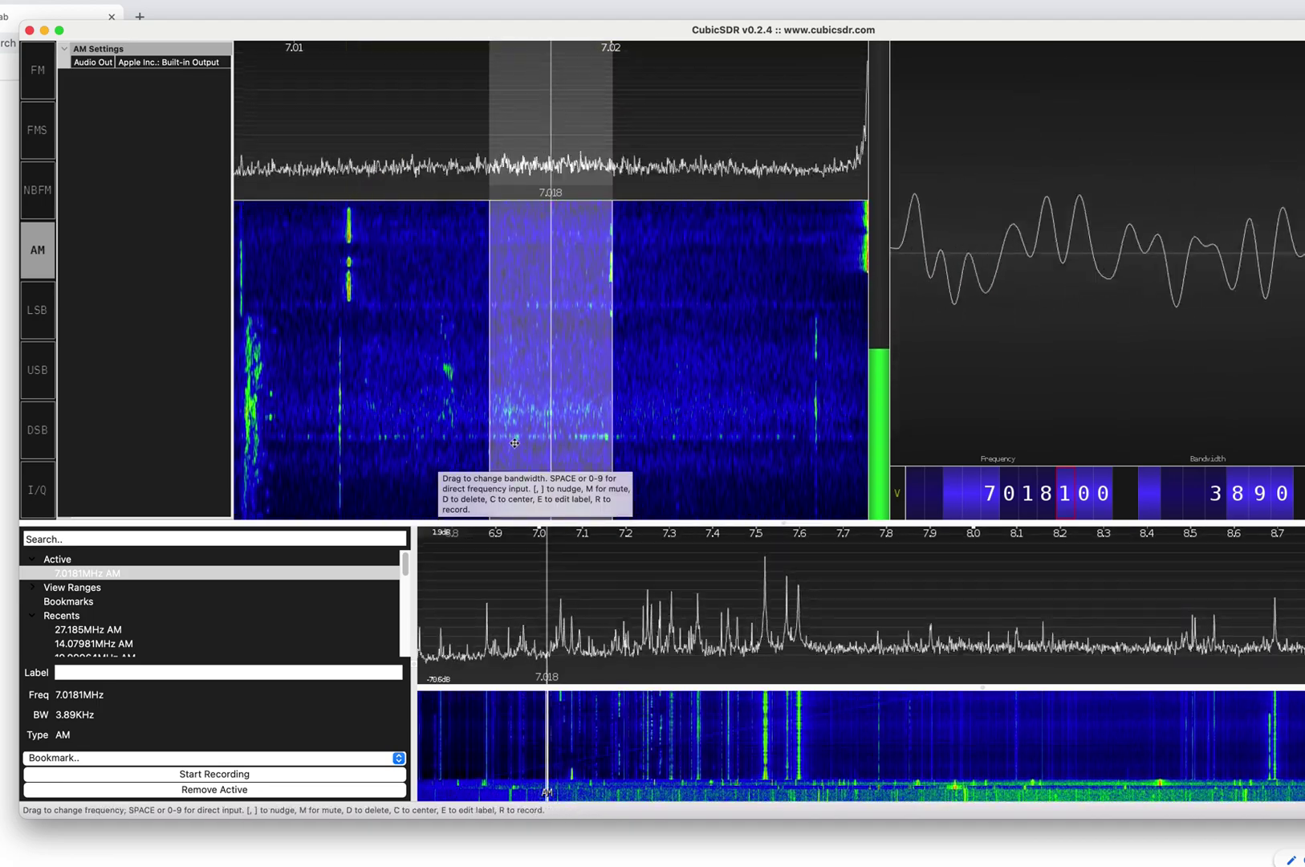
Slide the AM demodulator up through 7.017 and 7.020 MHz to about 7.0247 MHz.
left_click_drag(518, 375, 466, 359)
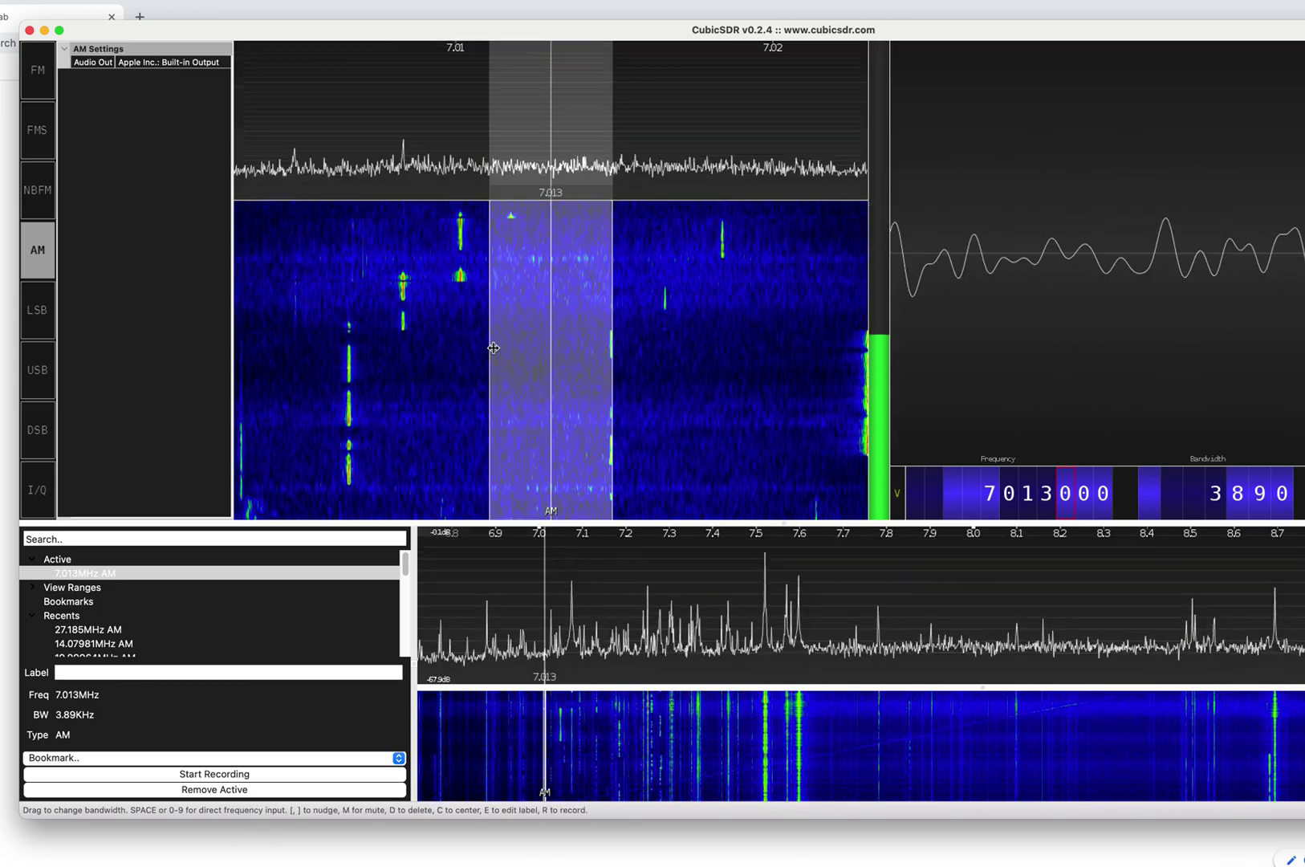
left_click_drag(594, 378, 646, 382)
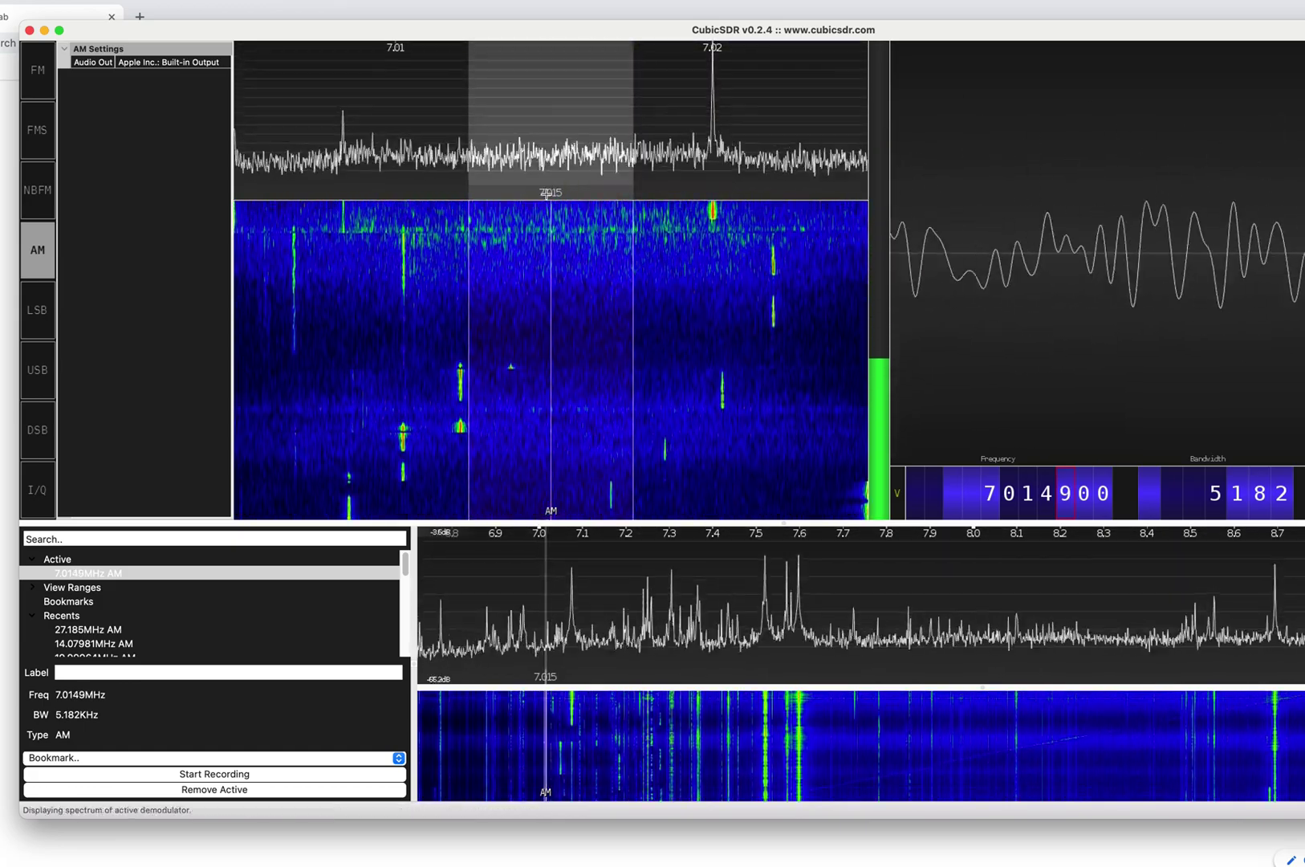
left_click_drag(546, 193, 613, 241)
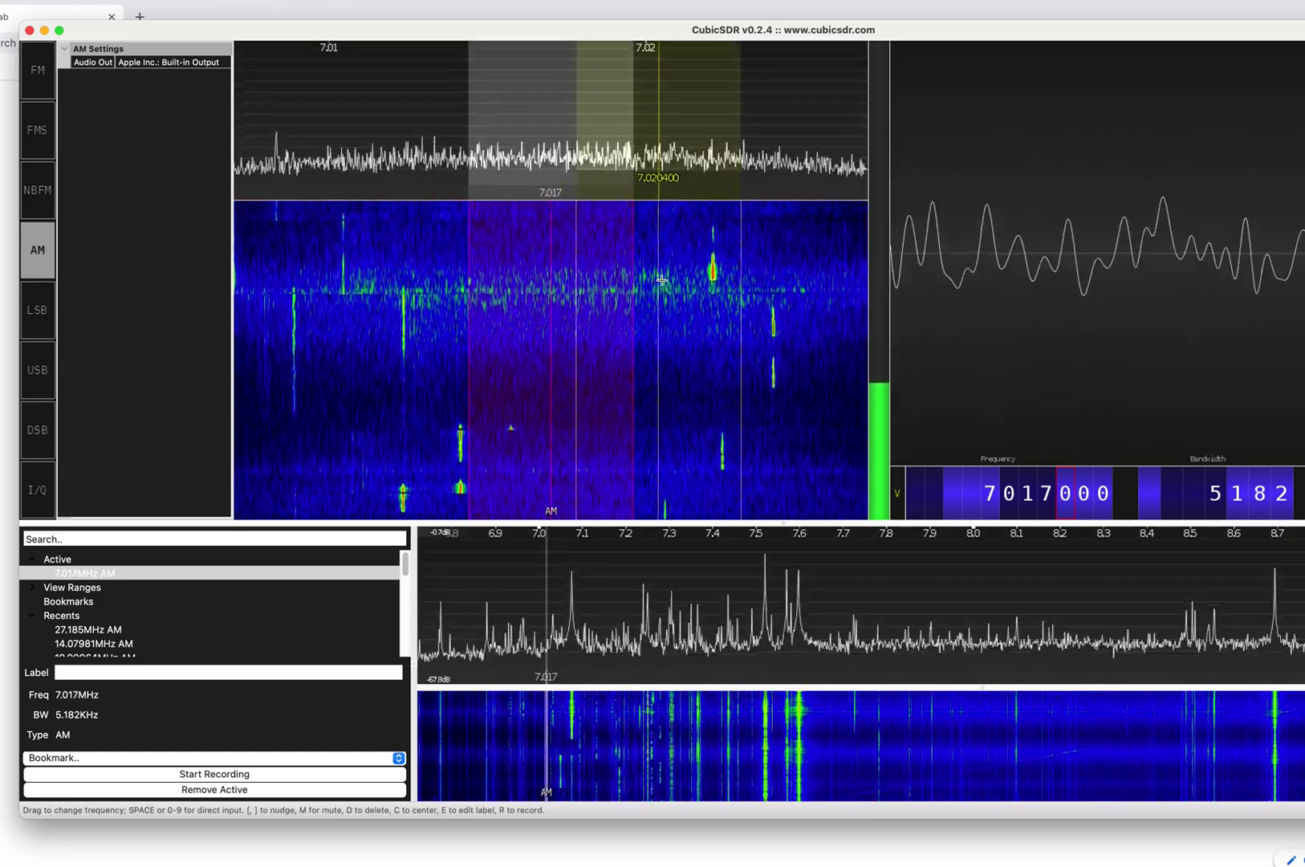
left_click_drag(604, 305, 699, 301)
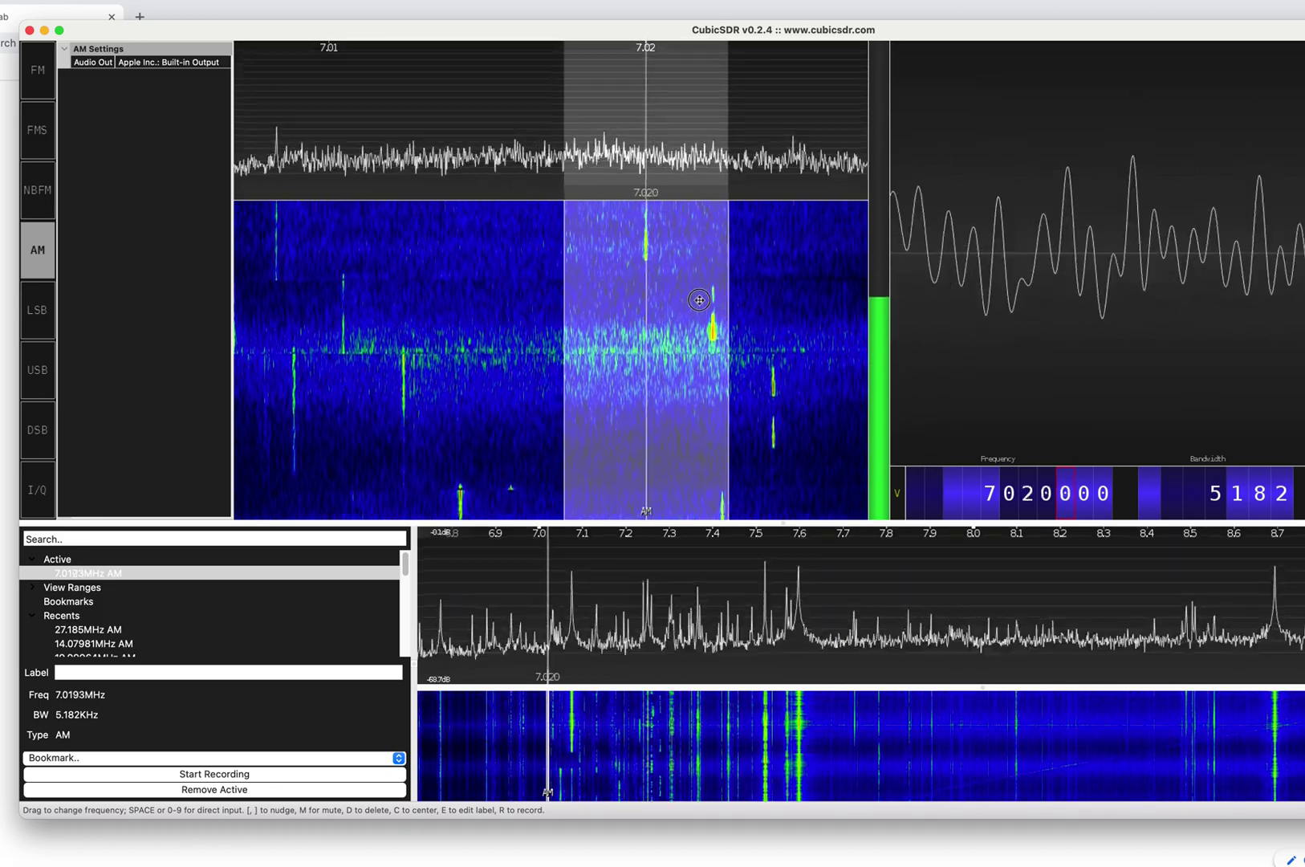
left_click_drag(591, 298, 678, 319)
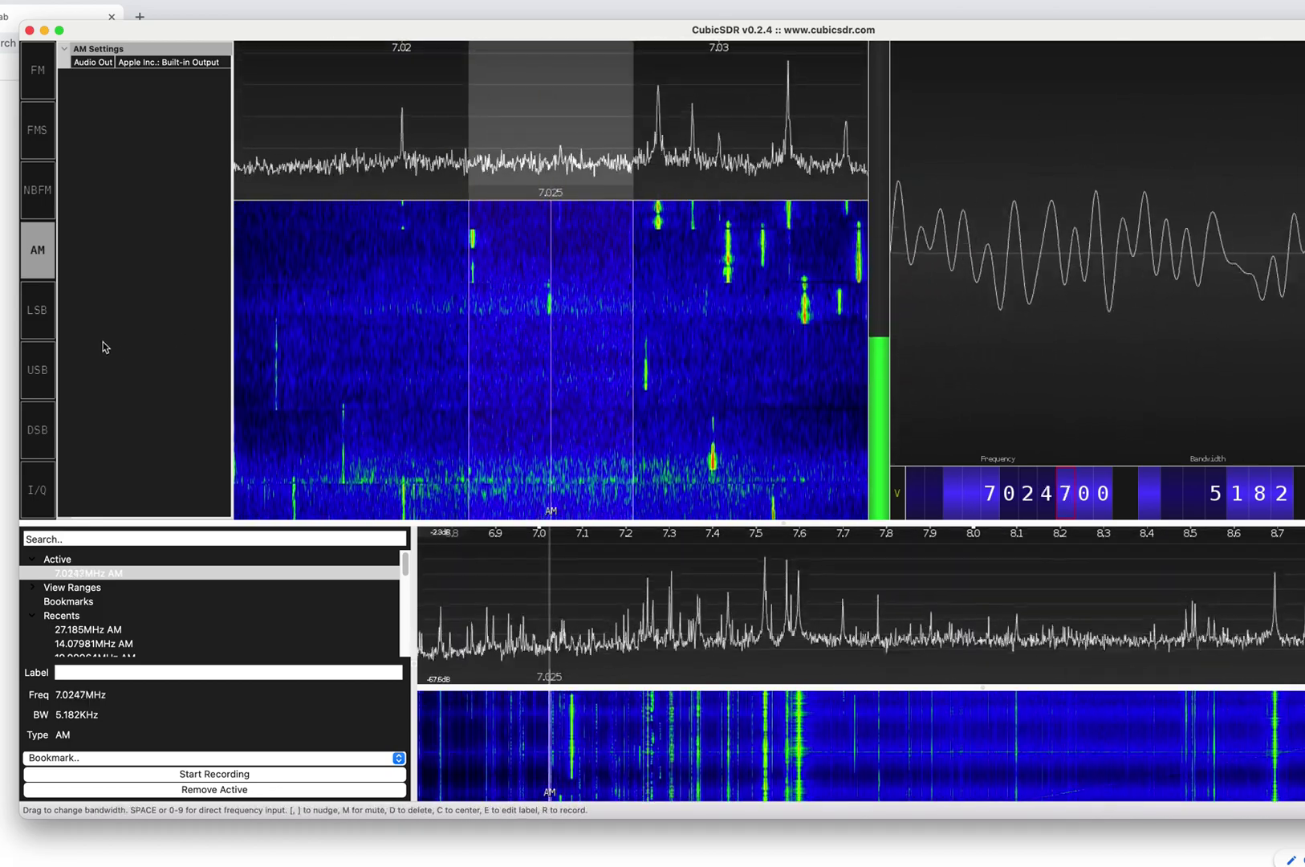
Switch to LSB and tune via 7.0275 and 7.0325 MHz to 7.0372 MHz, bandwidth 3700 Hz.
left_click(37, 310)
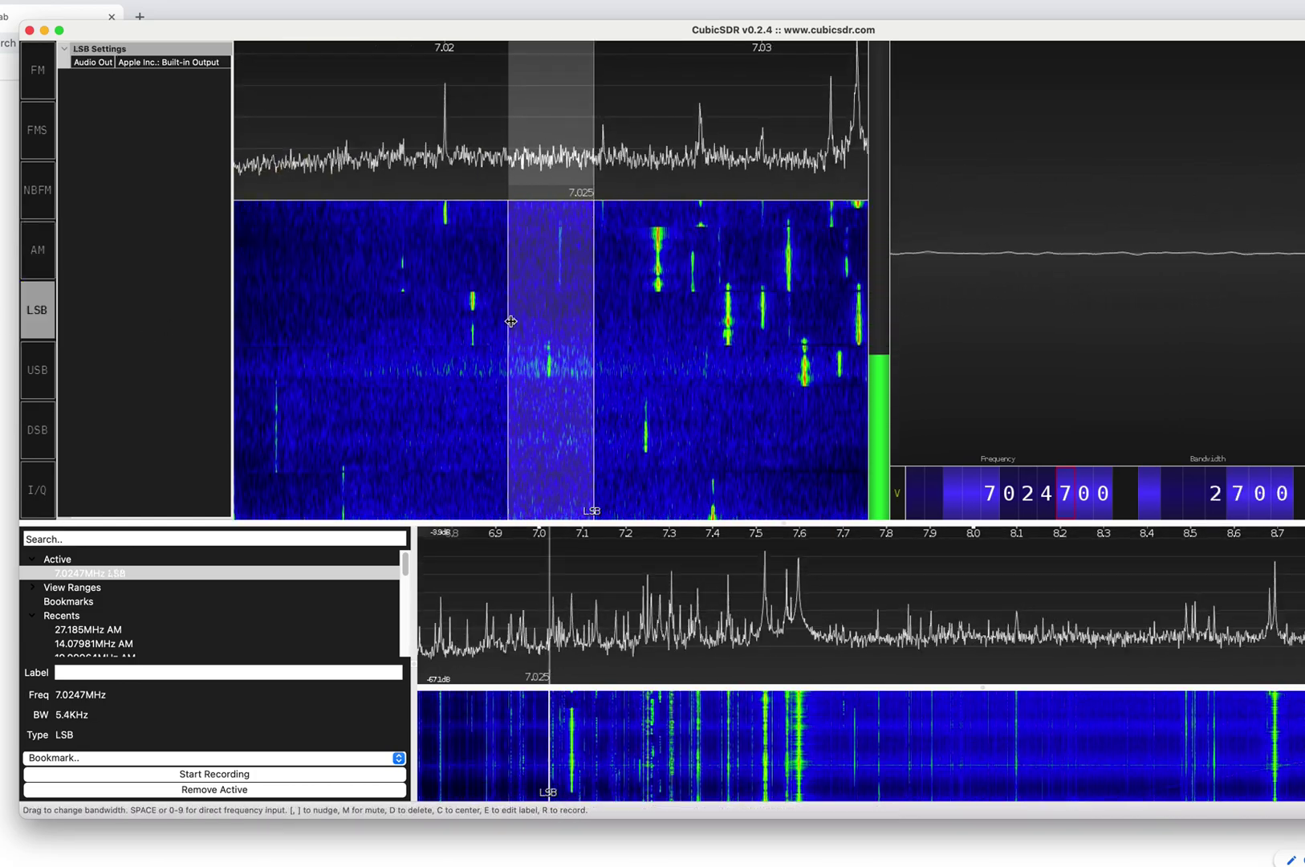
left_click_drag(631, 320, 766, 335)
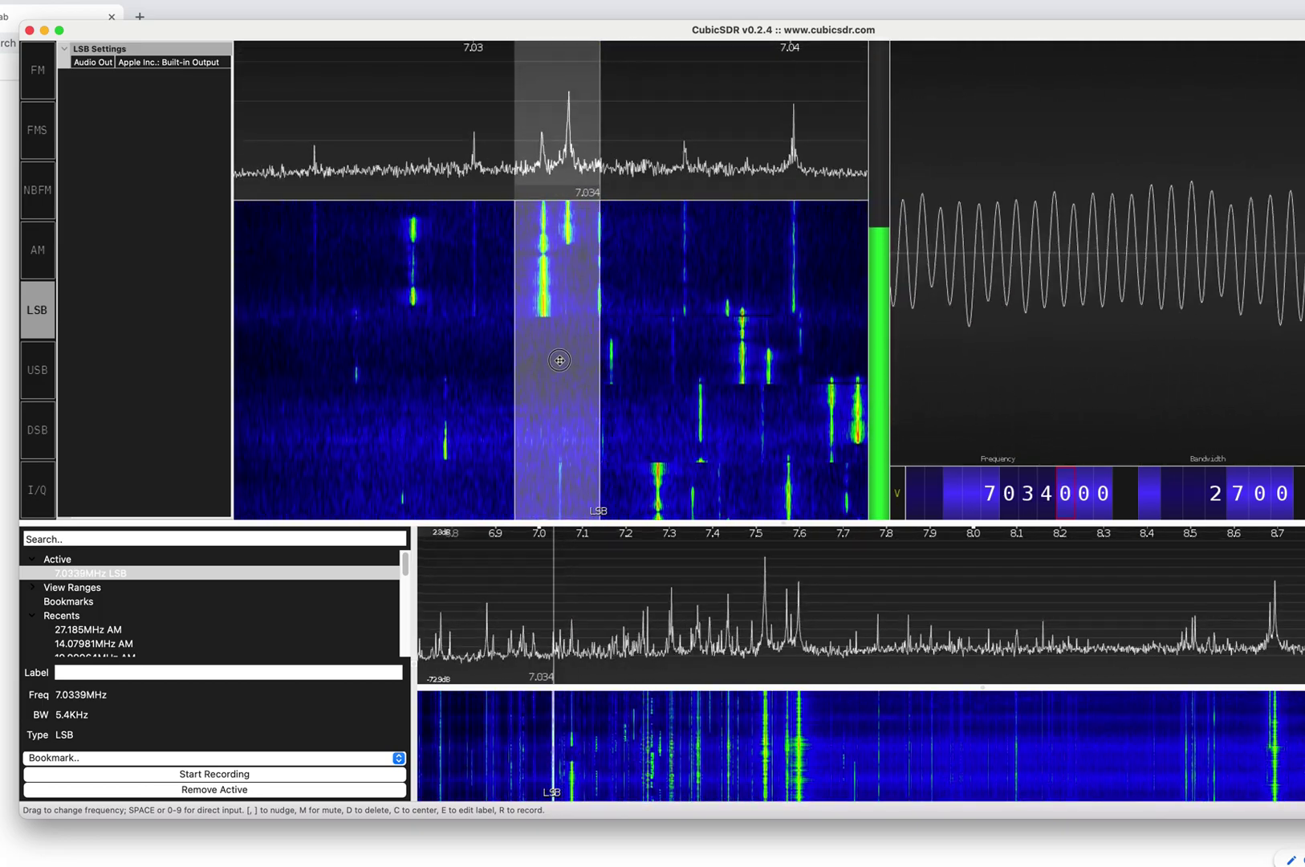
left_click(1216, 511)
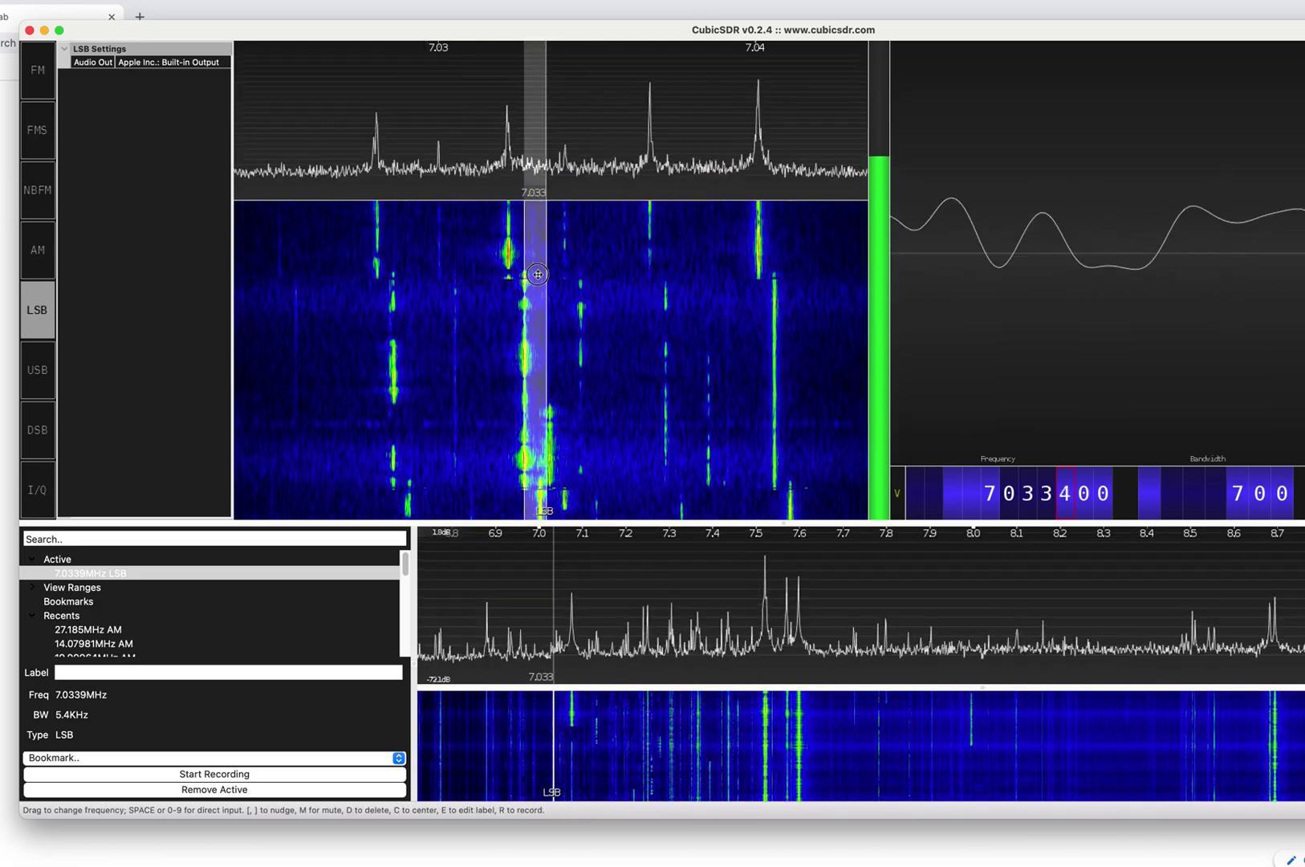
left_click_drag(538, 275, 509, 273)
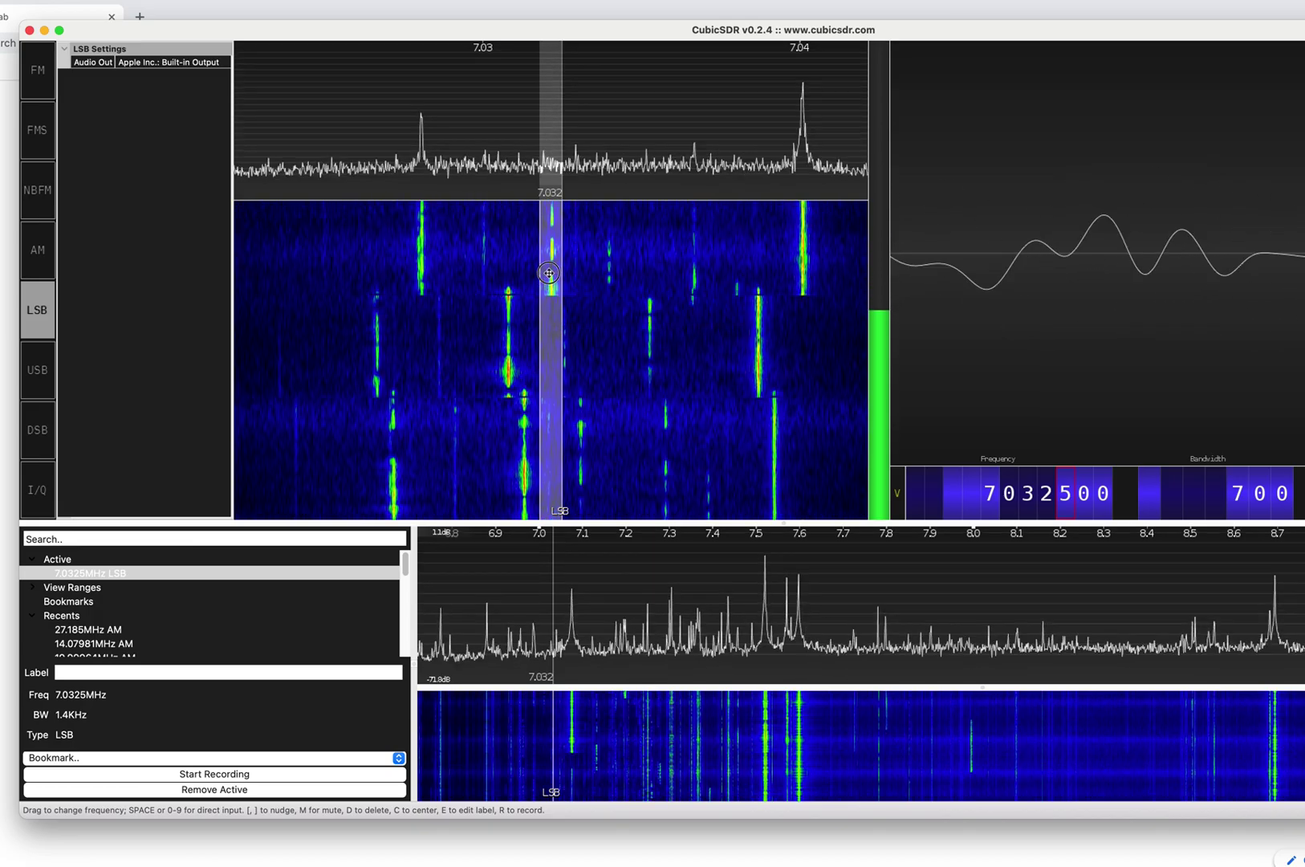
left_click_drag(548, 273, 609, 282)
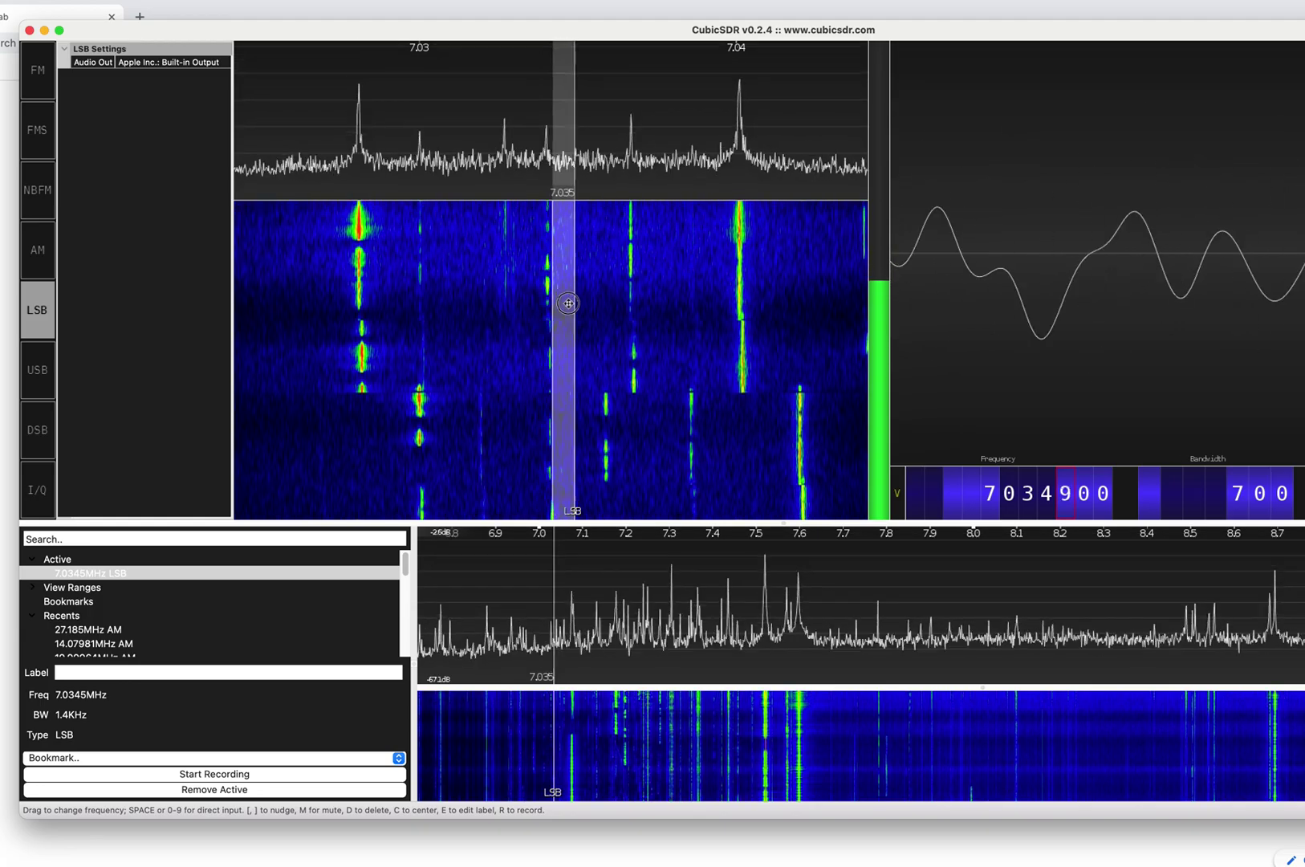
left_click_drag(629, 300, 558, 296)
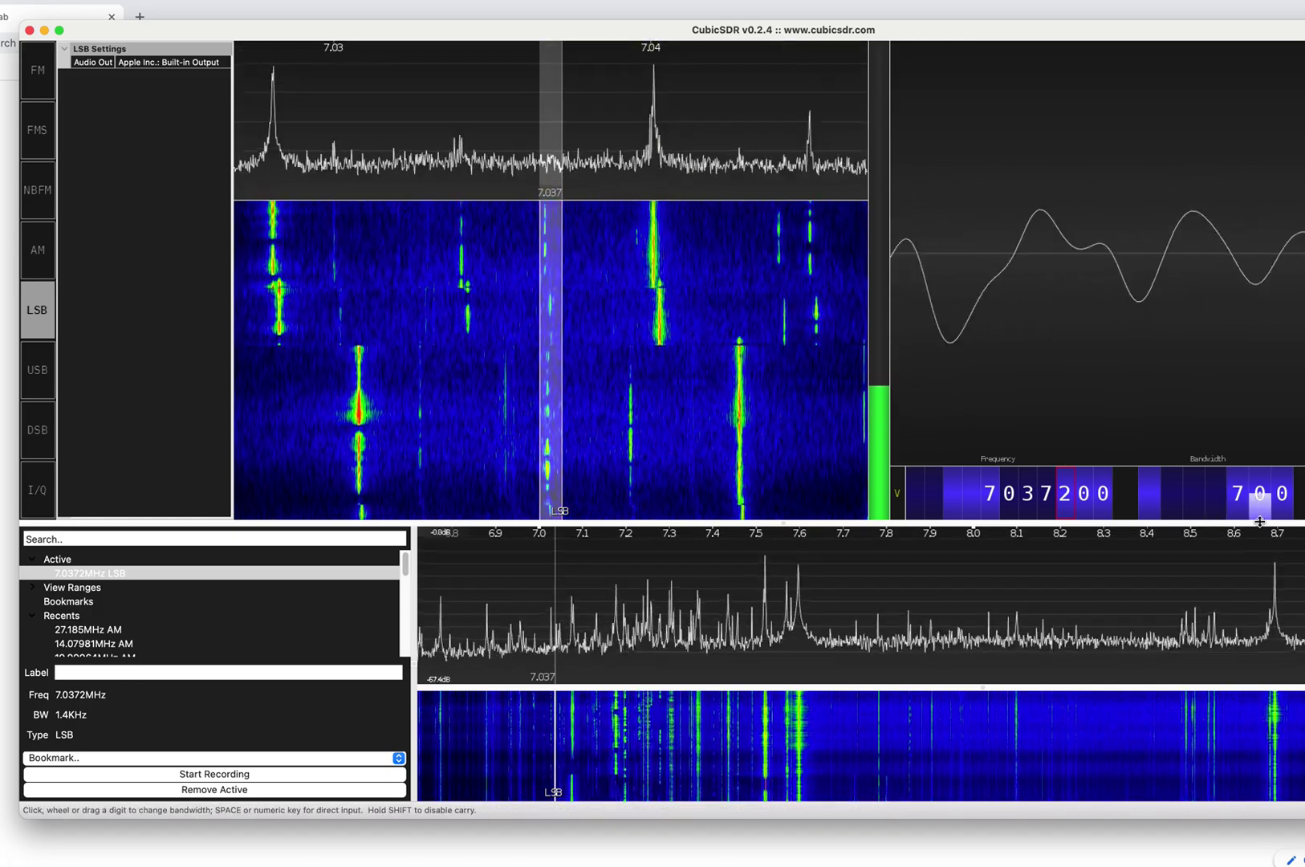
scroll(1215, 483, "up", 3)
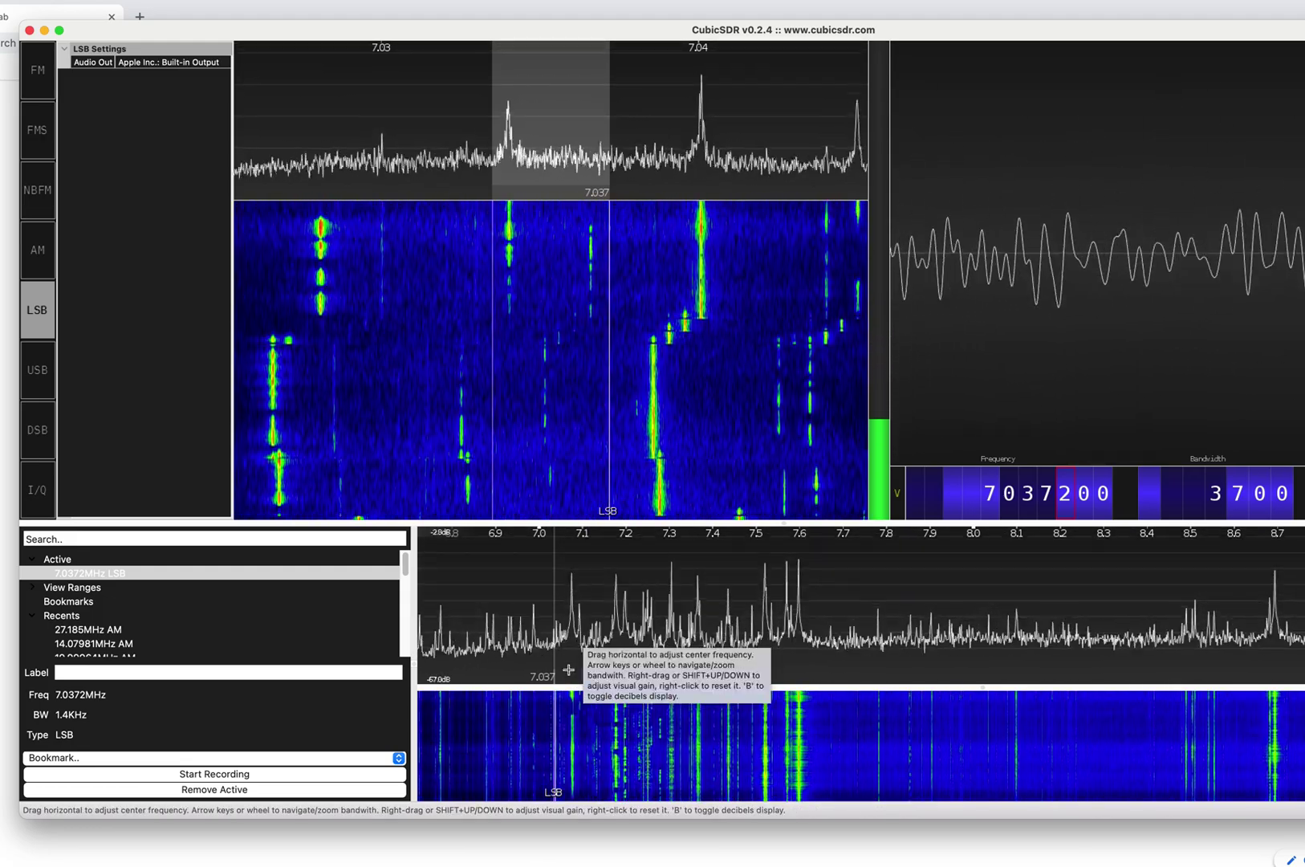
Jump the LSB demodulator up via 7.0743 and 7.1339 MHz, then drag it onto 7.170 MHz.
left_click(570, 732)
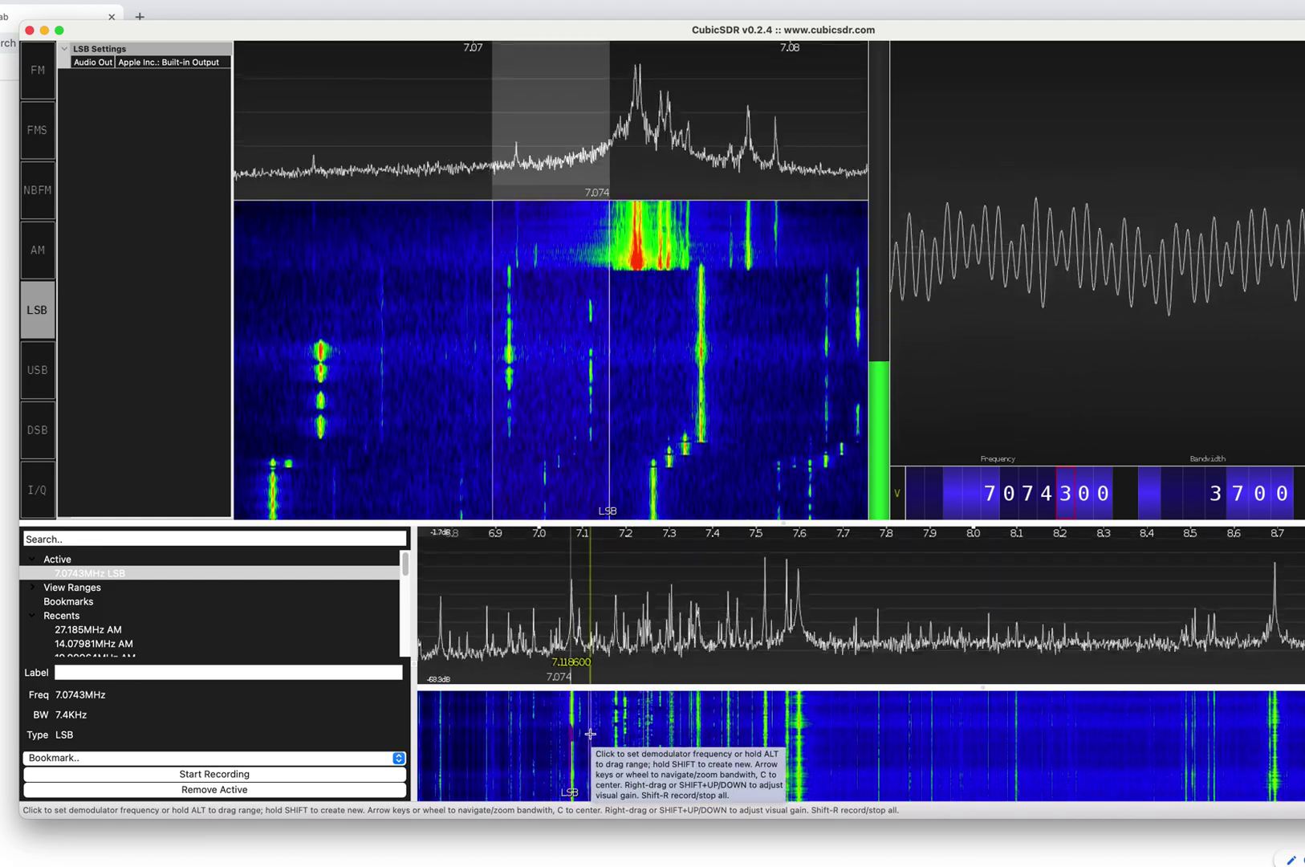
left_click(590, 732)
left_click(597, 734)
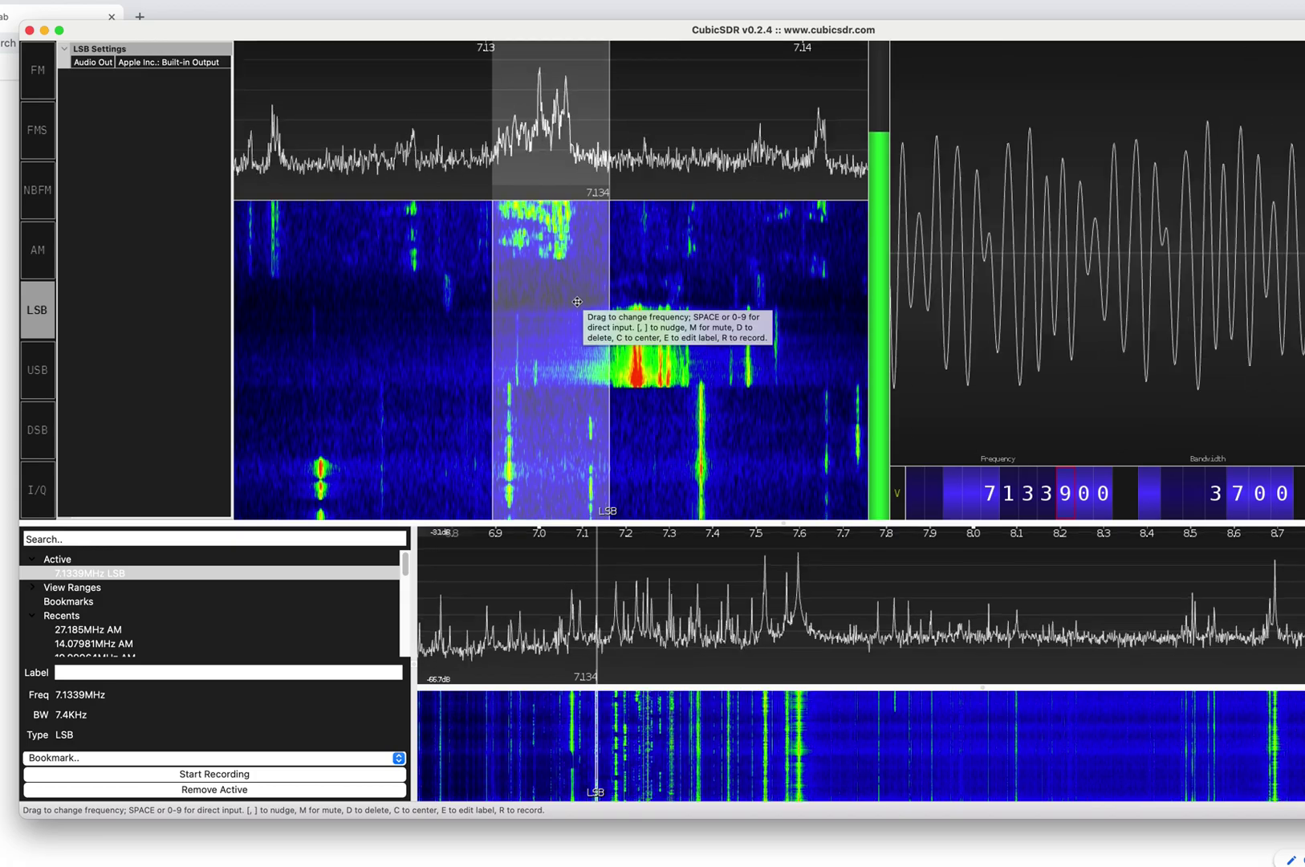
left_click_drag(567, 288, 529, 305)
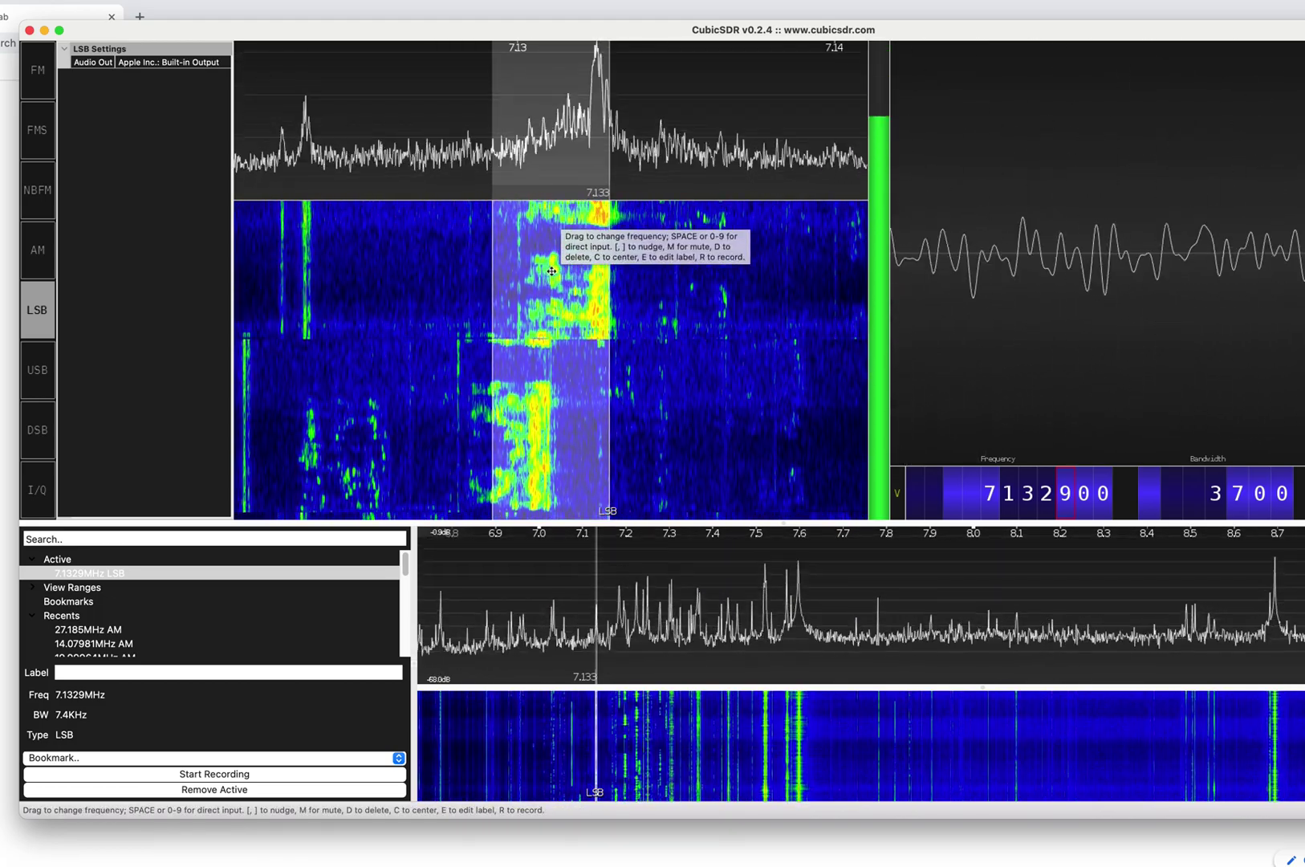
left_click_drag(547, 279, 622, 288)
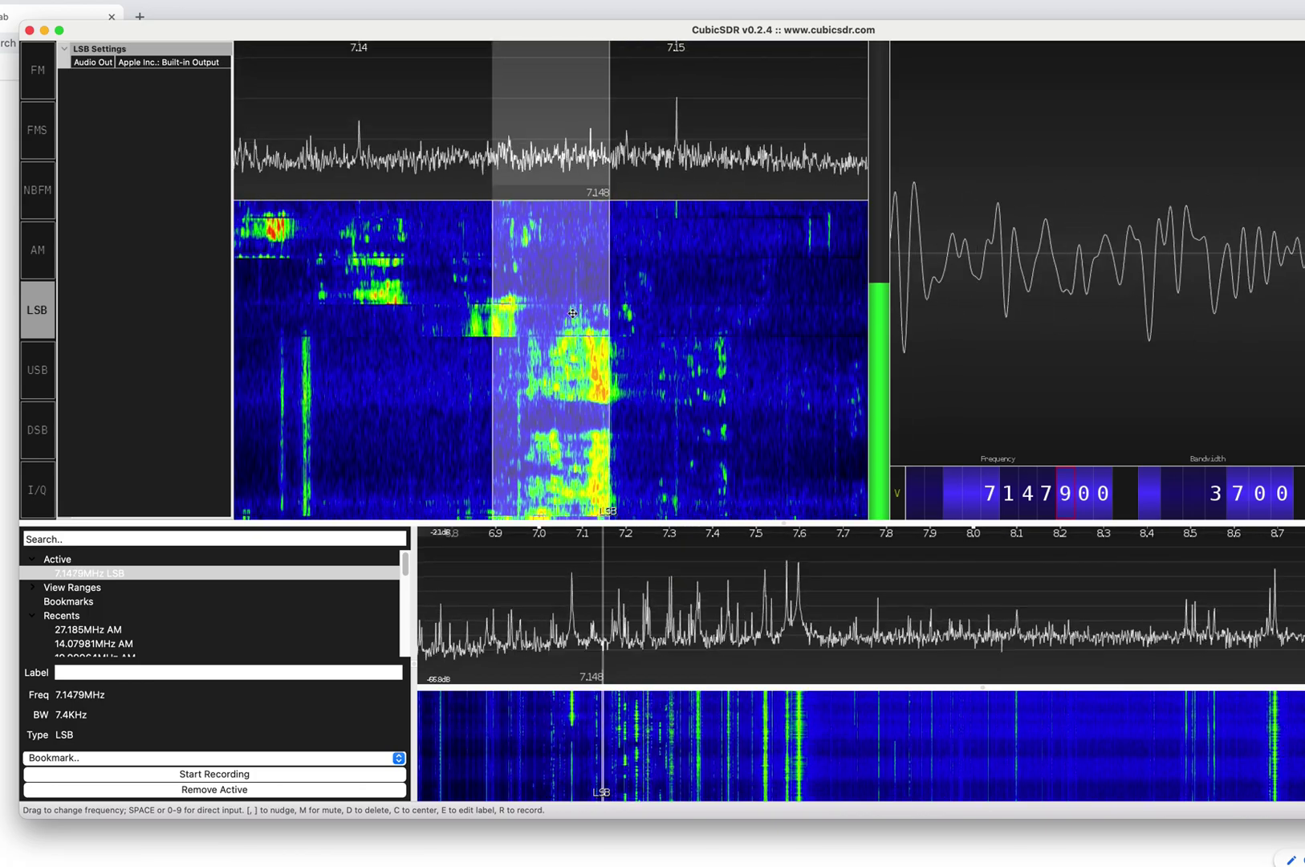
left_click_drag(690, 317, 572, 308)
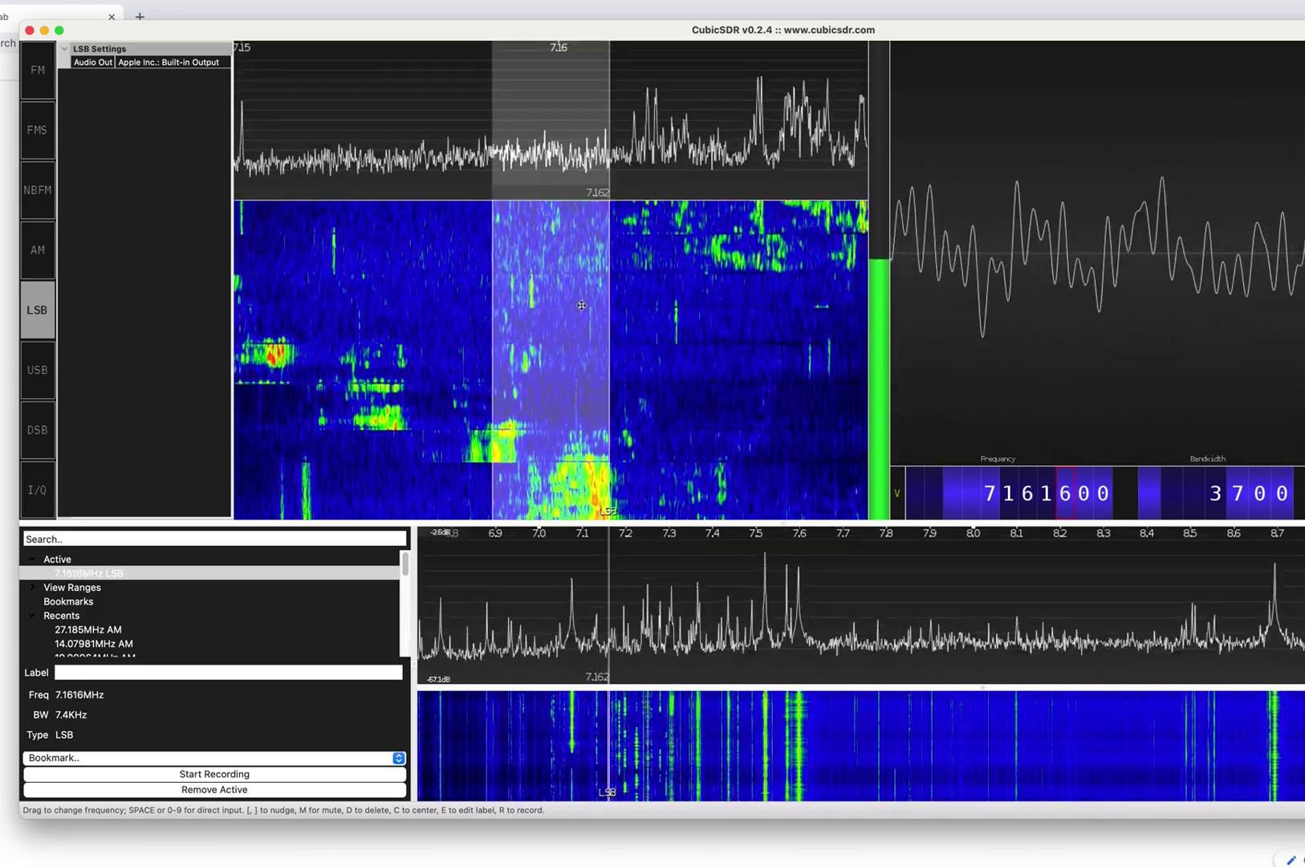
left_click_drag(667, 316, 573, 296)
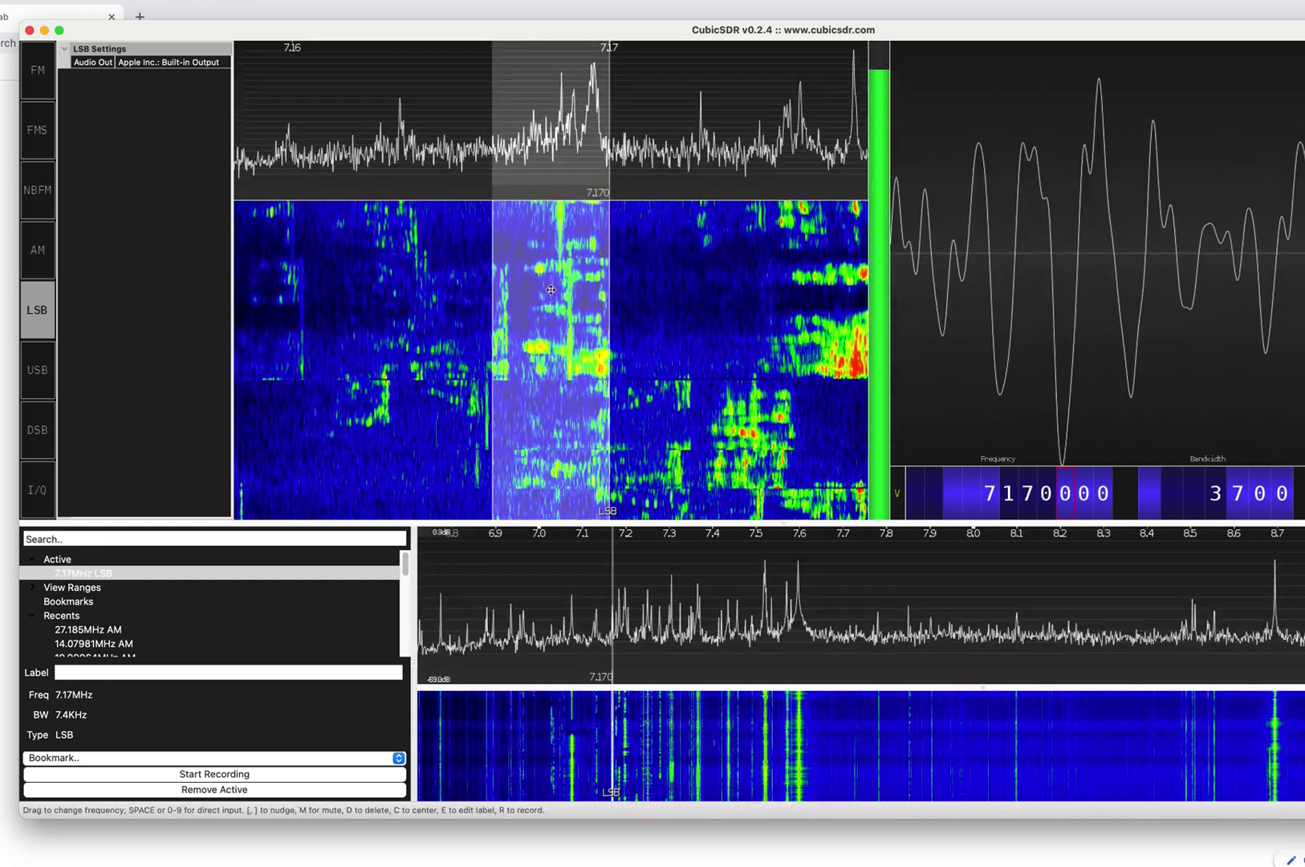
Raise the LSB bandwidth to 5700 Hz, recentre on 7.170 MHz, then switch to the browser.
left_click(1216, 485)
left_click(1215, 481)
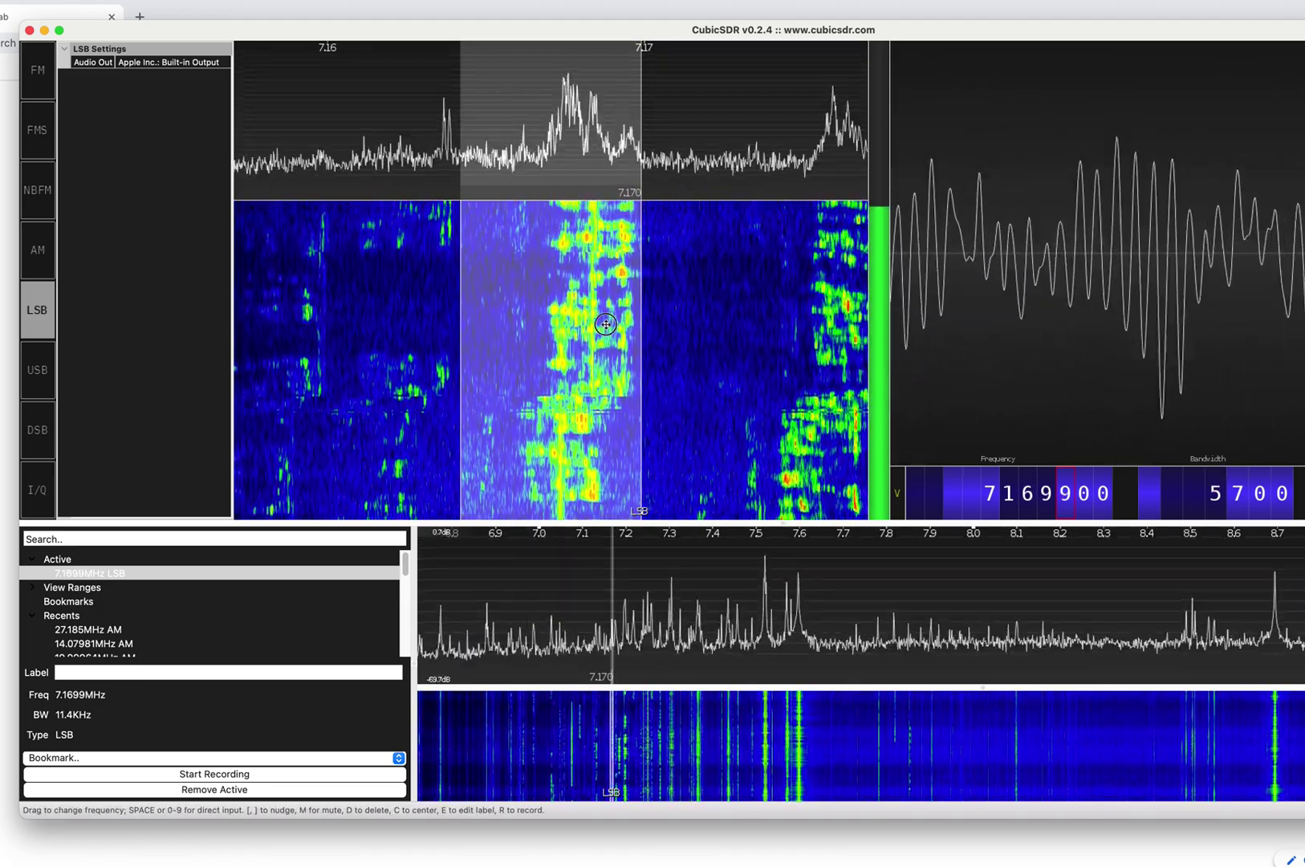
left_click_drag(605, 323, 603, 325)
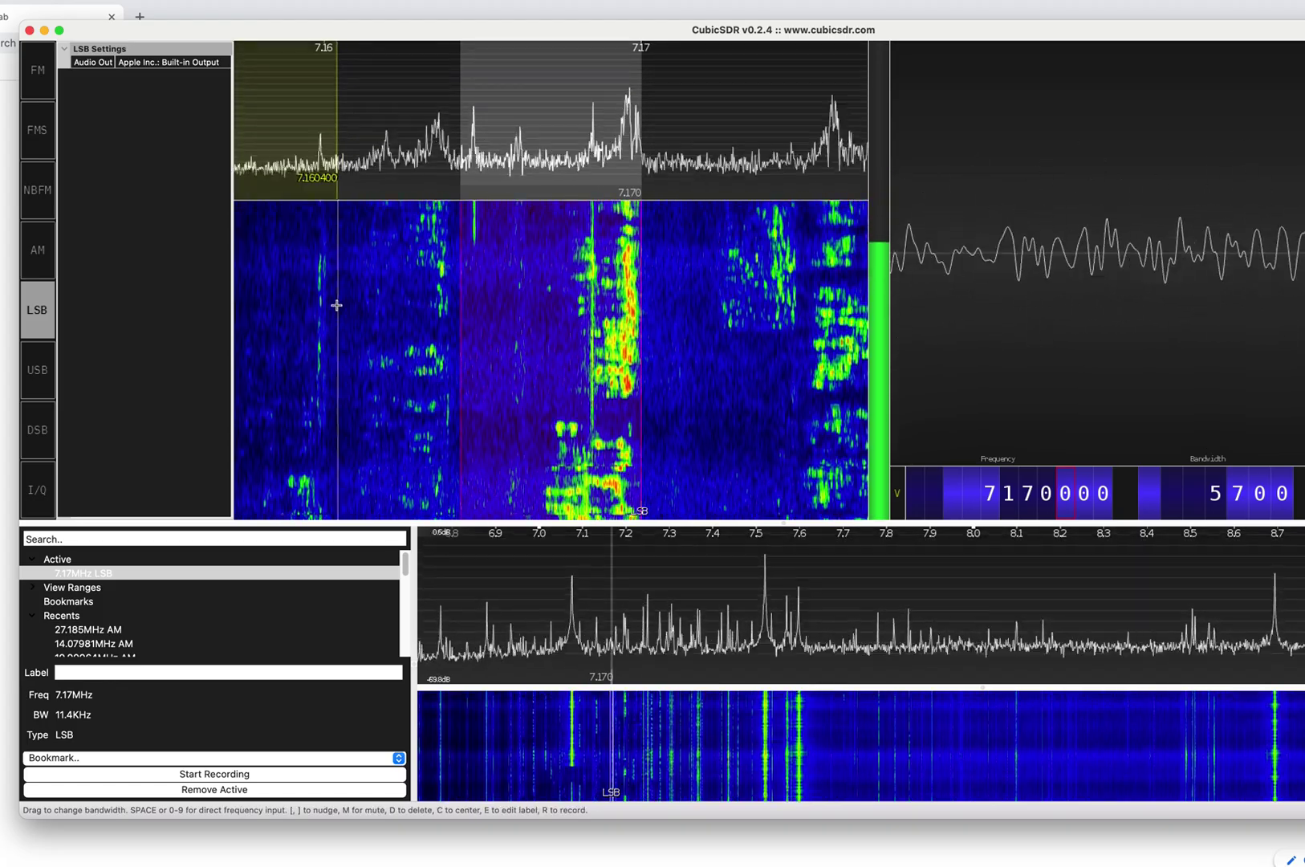
left_click(326, 8)
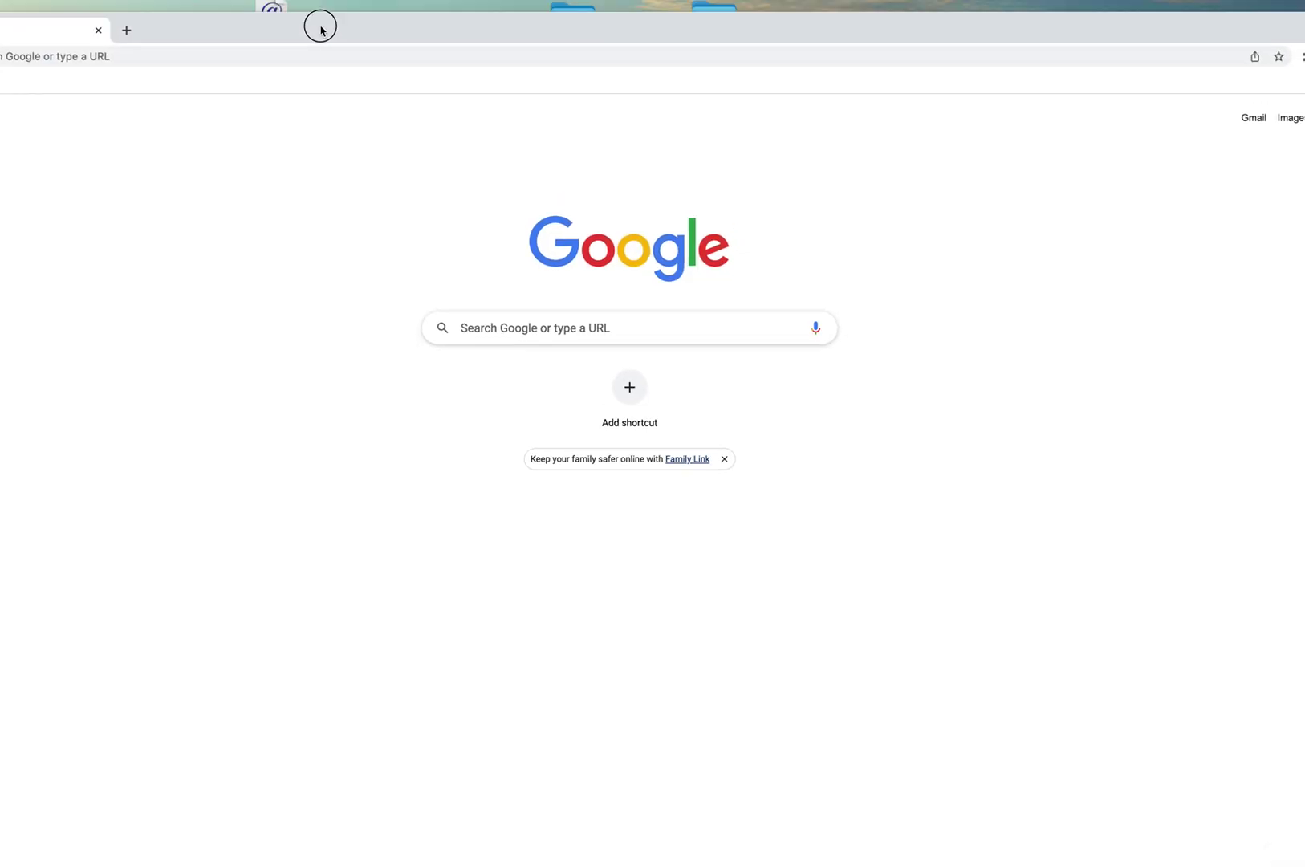